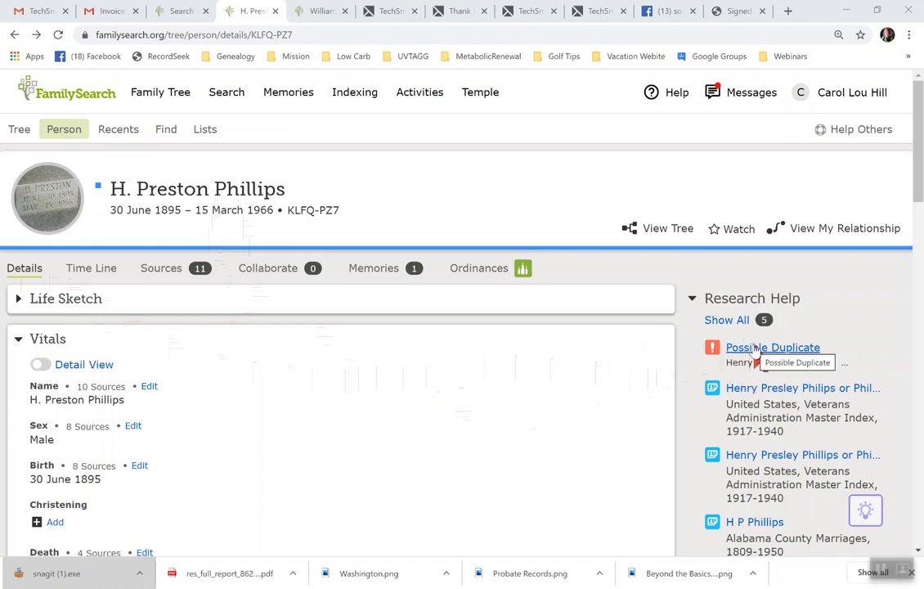
Open the merge review for the possible duplicate flagged in the research help and read its merge warnings.
left_click(754, 348)
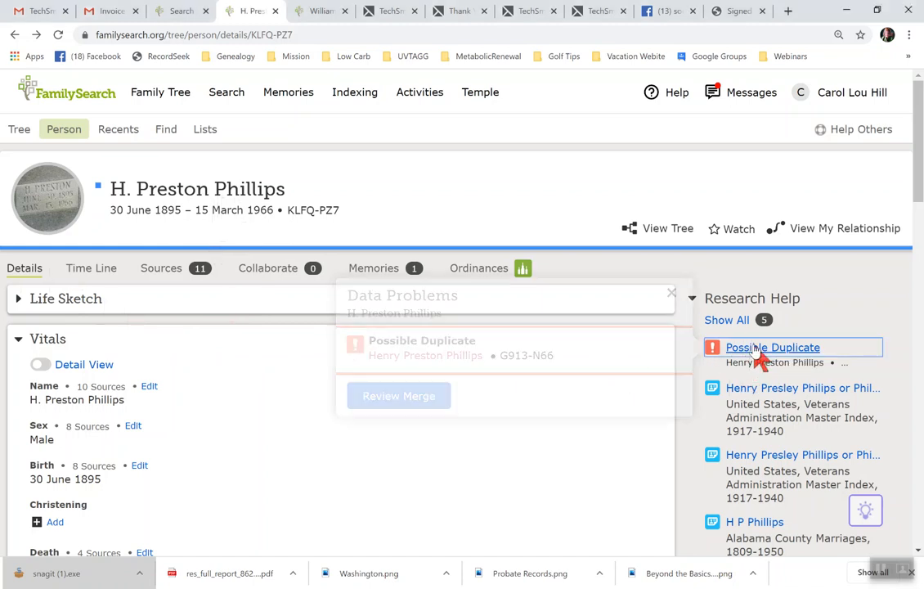
left_click(395, 398)
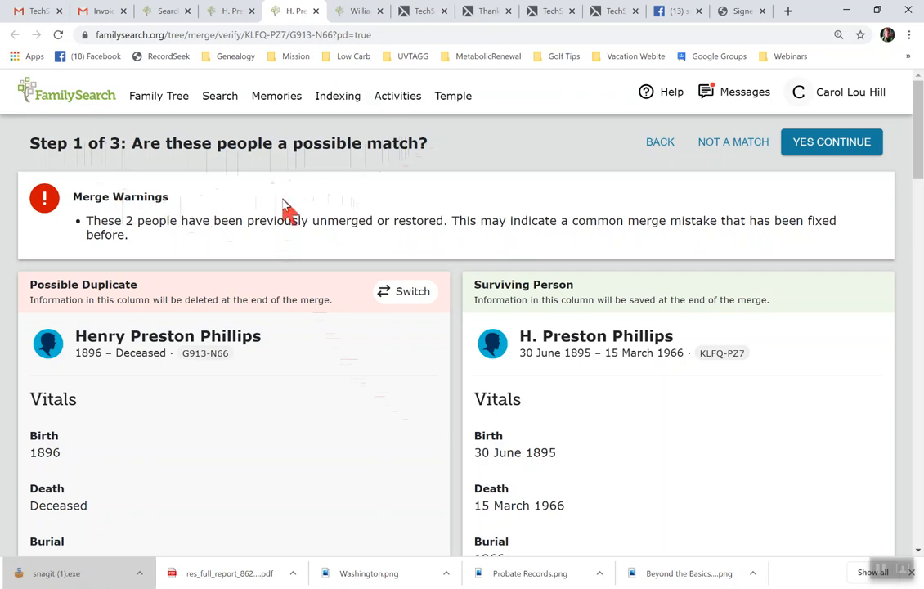
scroll(286, 209, "down", 1)
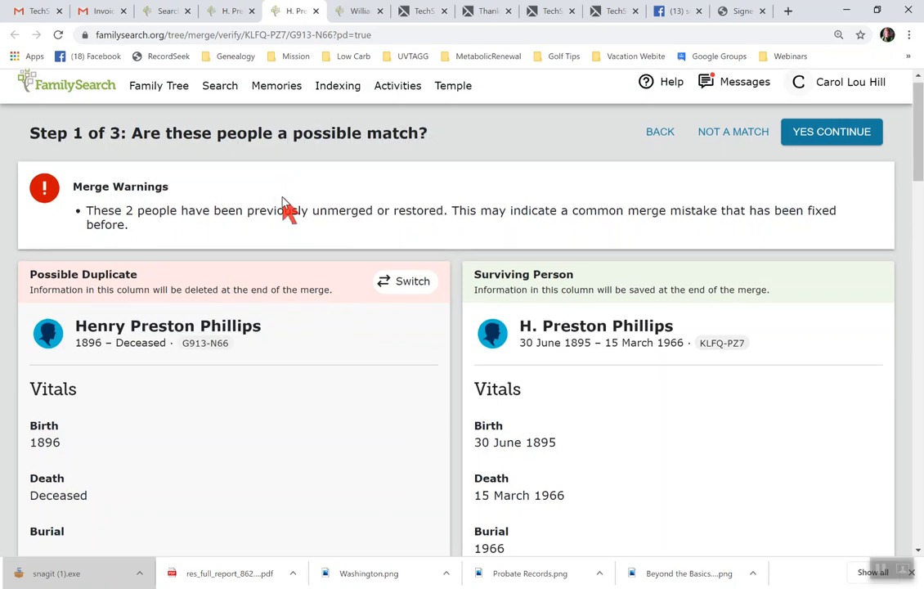
scroll(282, 197, "down", 1)
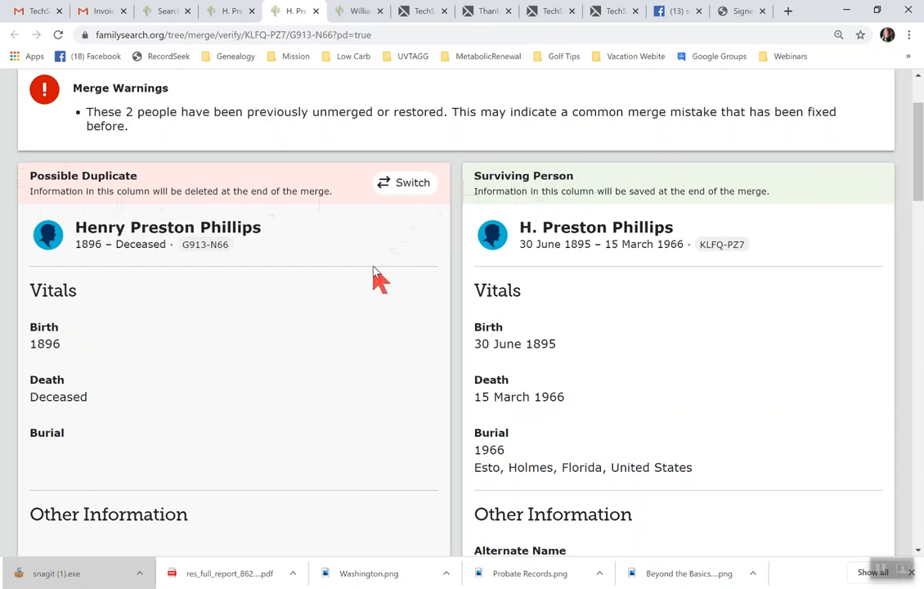
Compare the vitals and other information of the possible duplicate with those of the surviving person.
scroll(374, 270, "down", 1)
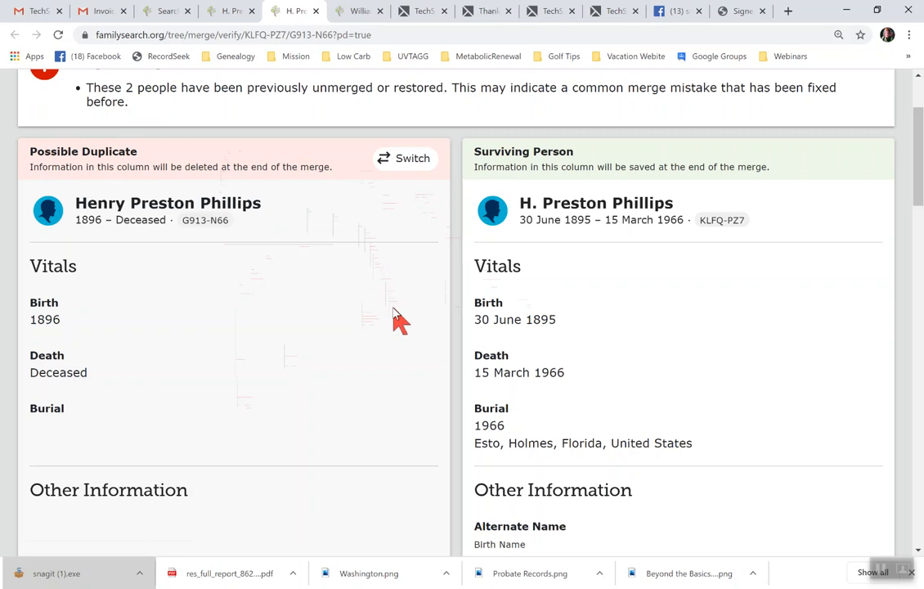
scroll(394, 319, "down", 1)
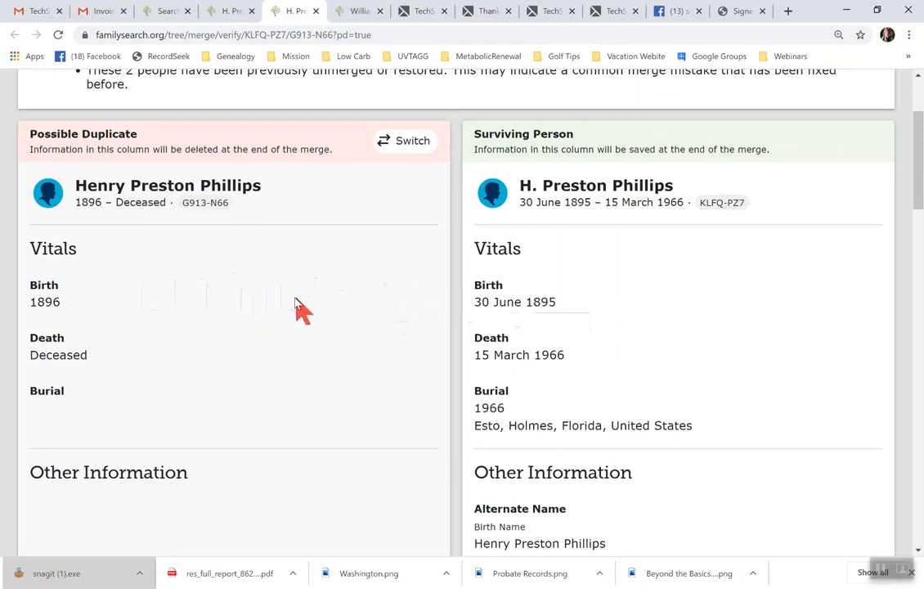
scroll(288, 304, "down", 1)
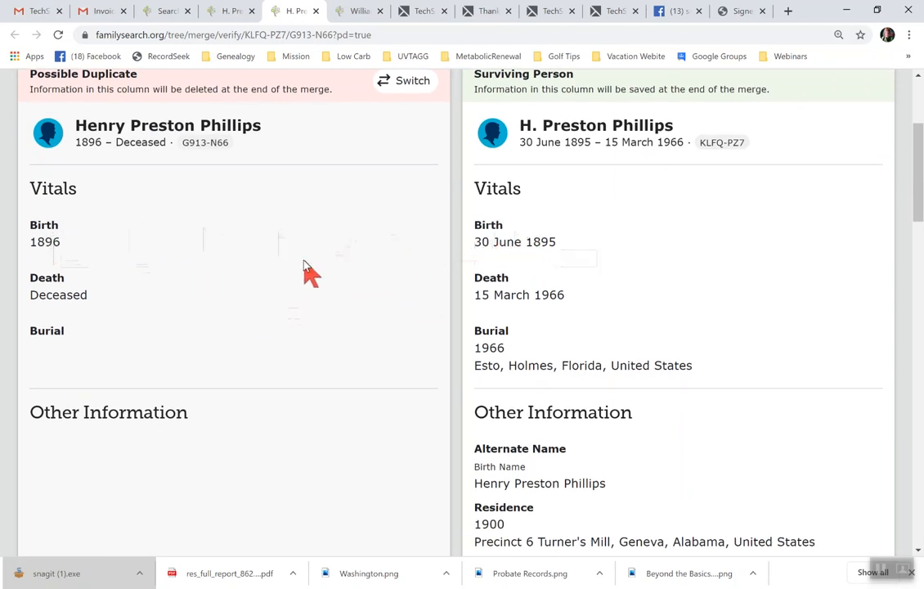
scroll(310, 270, "down", 1)
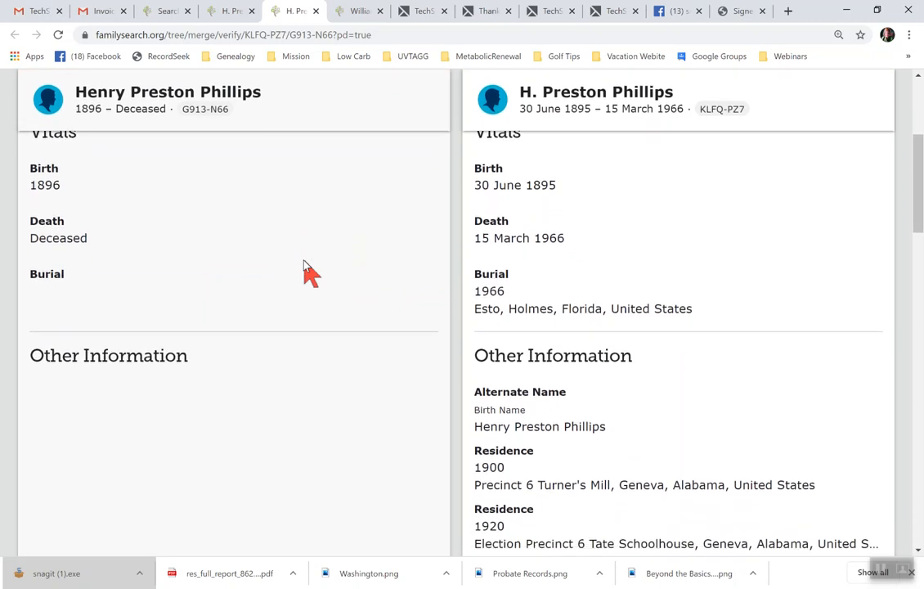
scroll(309, 270, "down", 2)
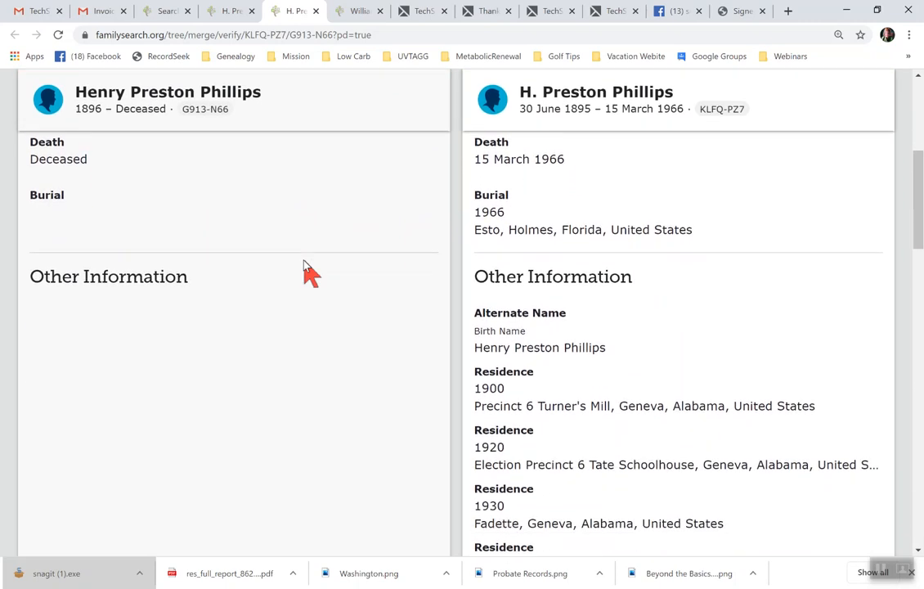
scroll(309, 270, "down", 1)
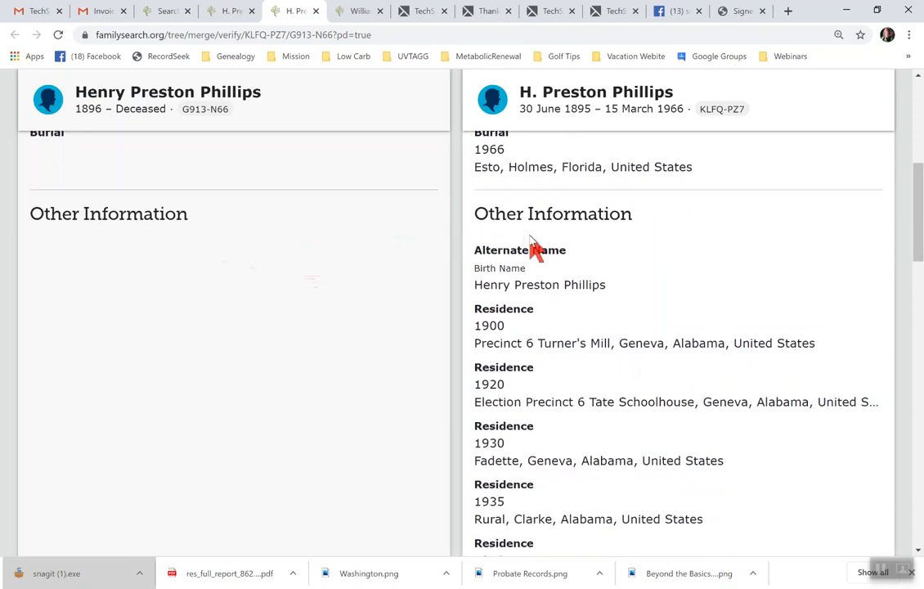
scroll(265, 269, "down", 2)
scroll(266, 269, "down", 4)
scroll(268, 270, "down", 2)
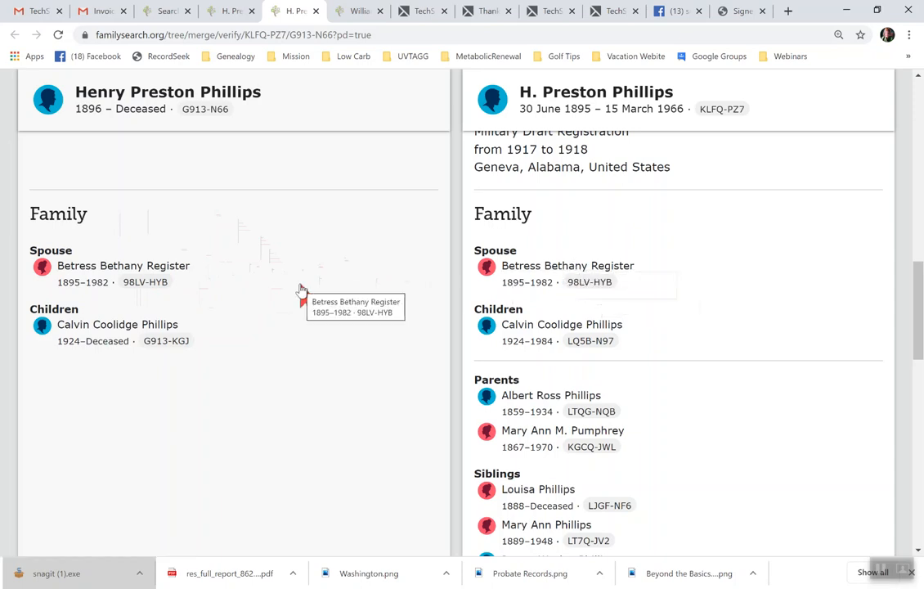
Compare the spouse, children, parents, siblings and attached sources of the two merge candidates.
scroll(303, 295, "down", 1)
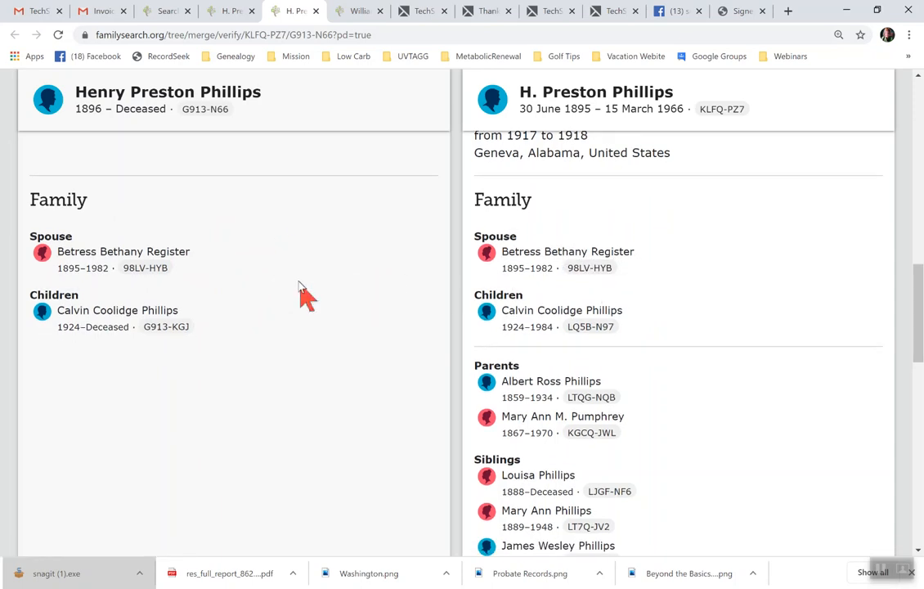
scroll(281, 319, "down", 1)
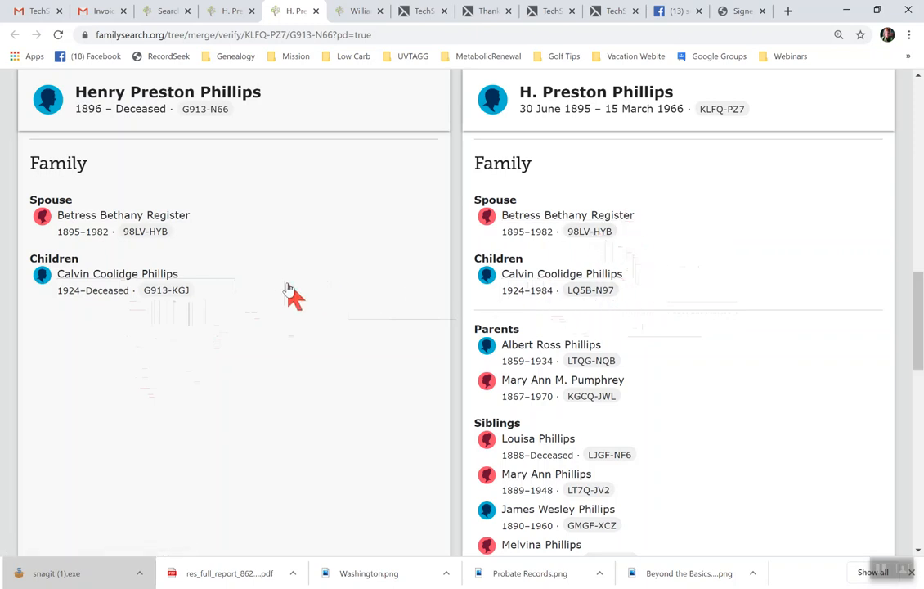
scroll(281, 291, "down", 5)
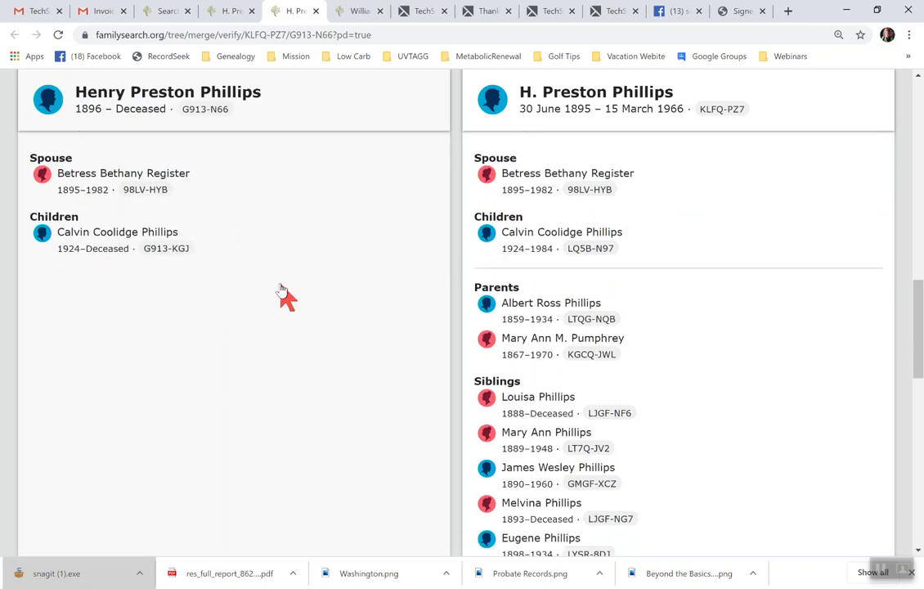
scroll(281, 287, "down", 3)
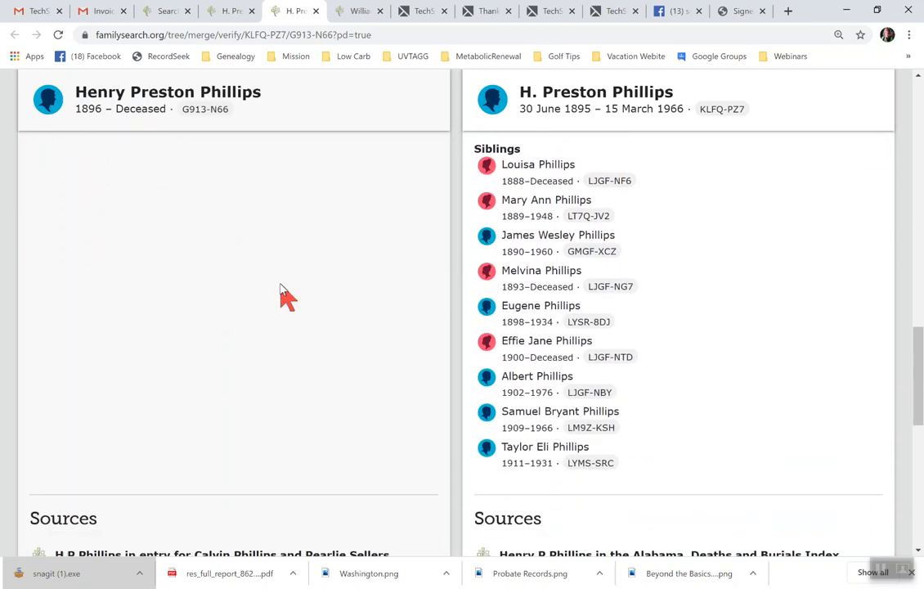
scroll(283, 292, "down", 1)
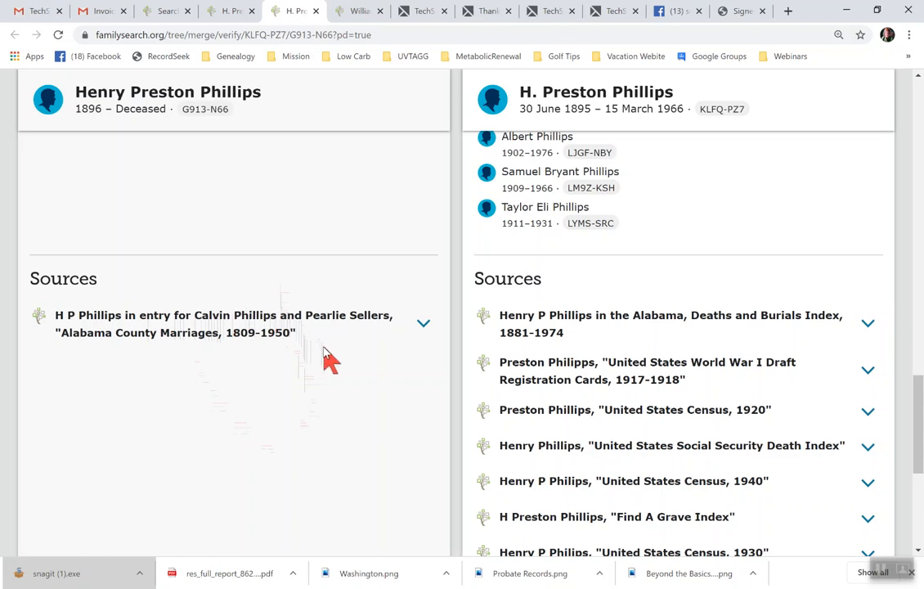
scroll(324, 358, "down", 5)
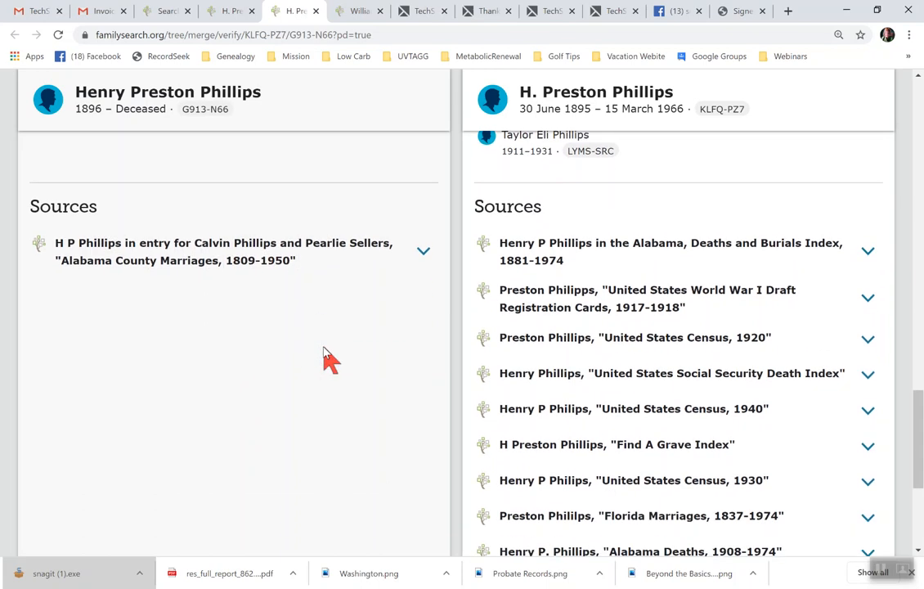
scroll(324, 359, "down", 3)
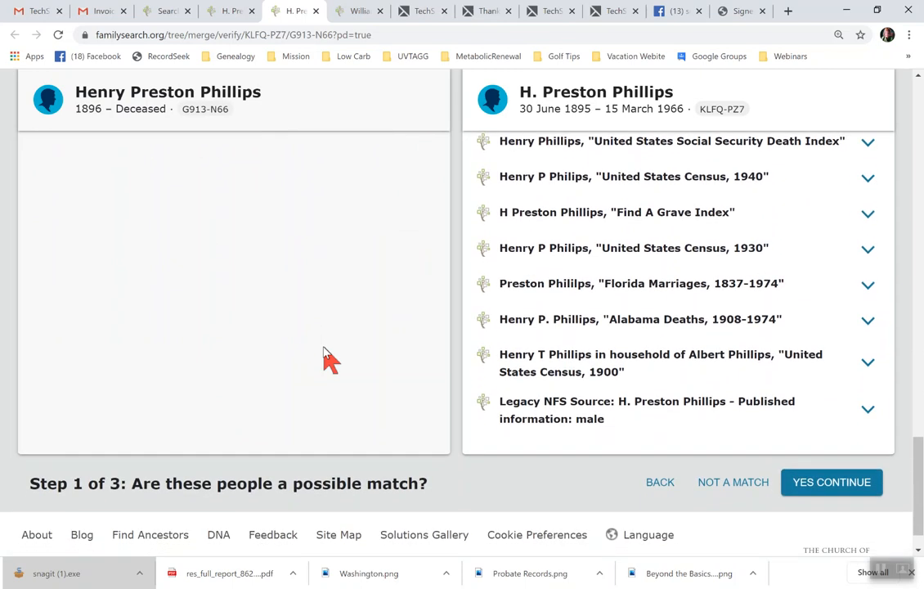
Check the surviving person's original page, and open the possible duplicate's full person page from the merge comparison.
scroll(324, 359, "up", 10)
scroll(324, 358, "up", 8)
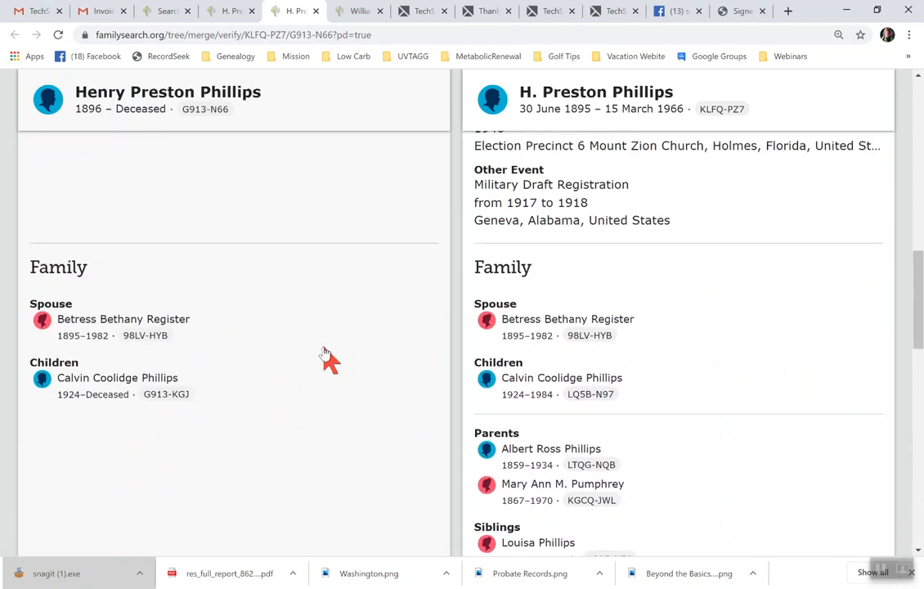
scroll(324, 358, "up", 6)
scroll(324, 359, "up", 4)
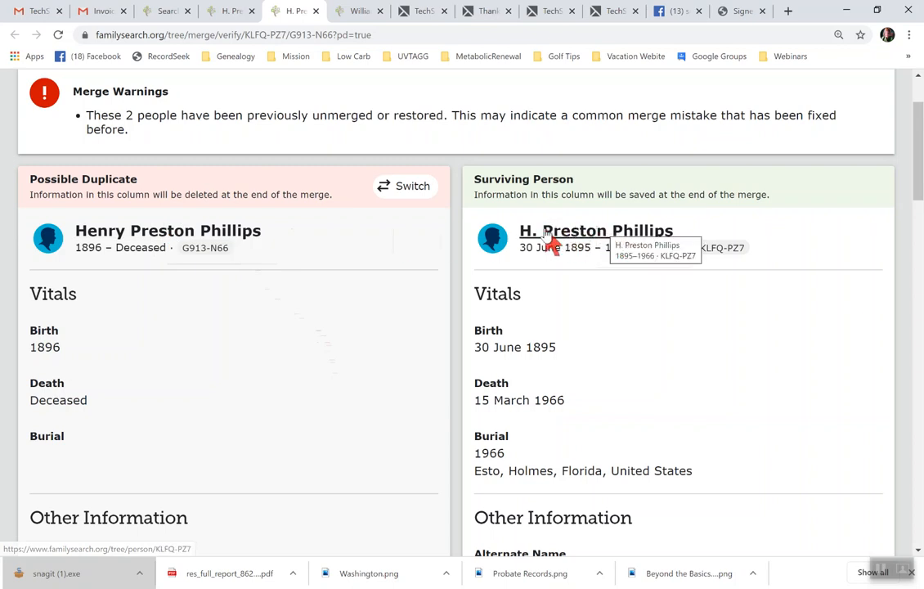
left_click(223, 20)
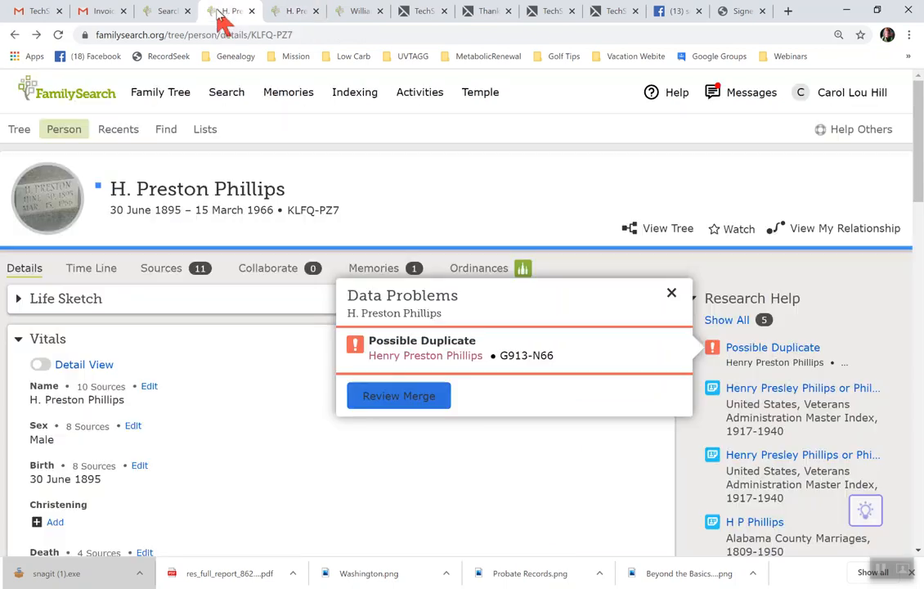
left_click(288, 13)
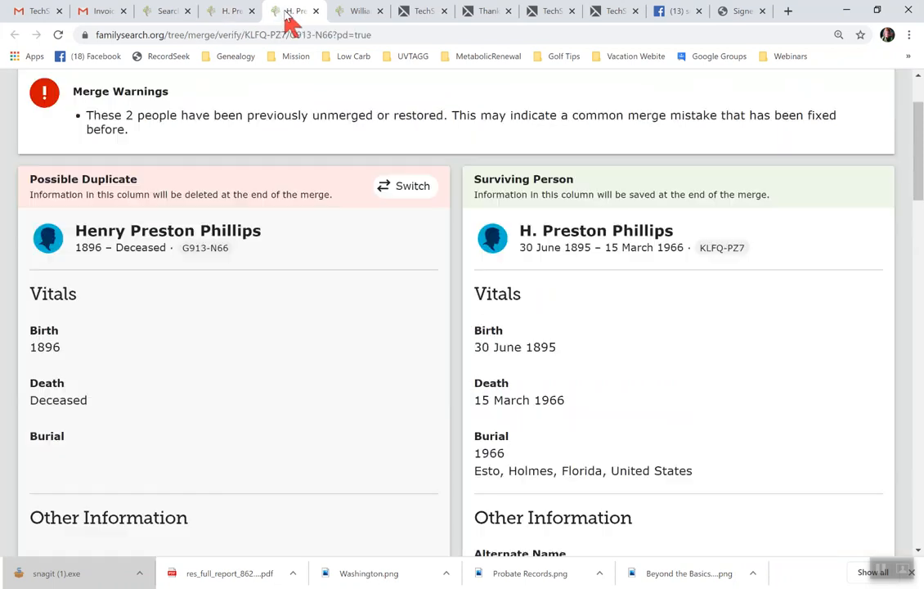
left_click(198, 237)
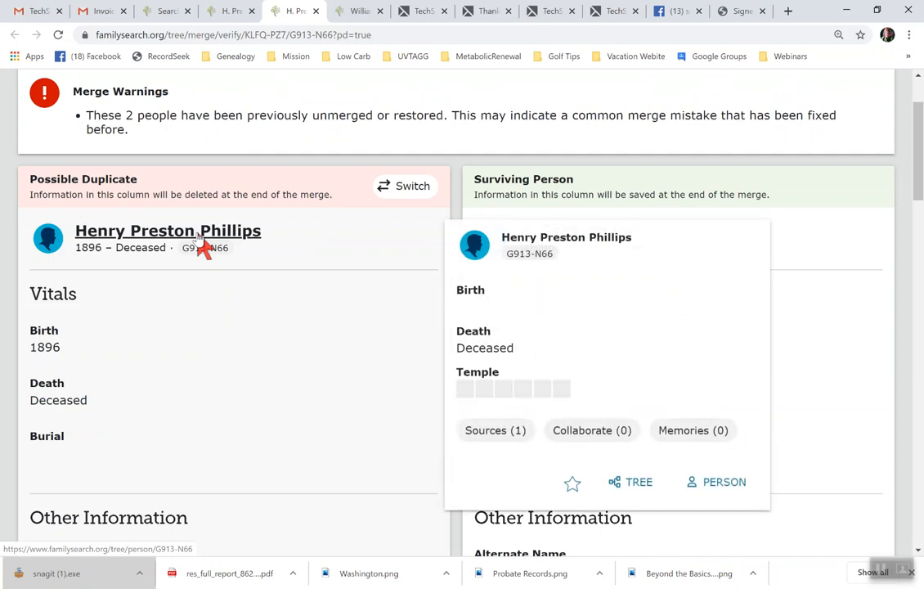
left_click(722, 481)
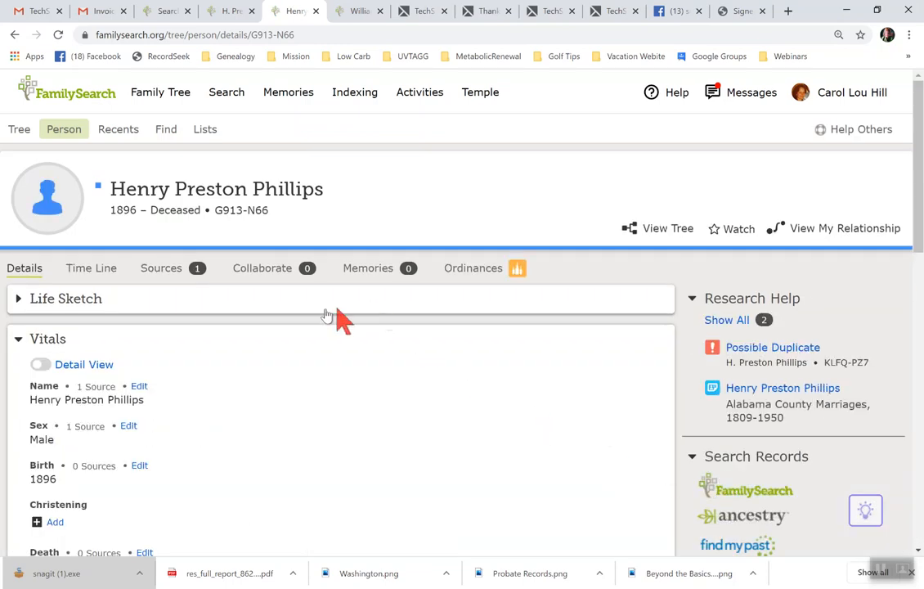
Examine the possible duplicate's vitals and other details, and return to the merge comparison.
scroll(308, 397, "down", 1)
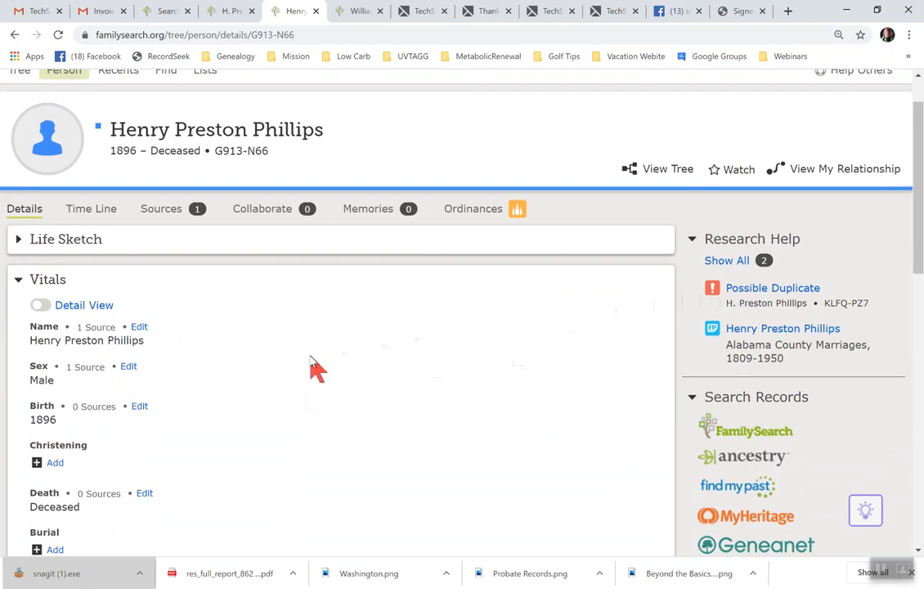
scroll(311, 360, "down", 3)
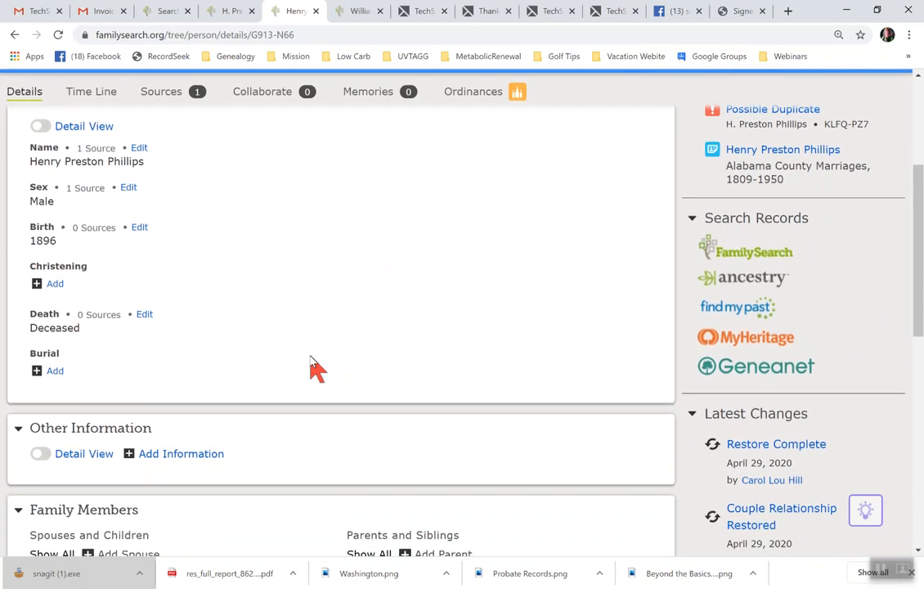
scroll(313, 366, "up", 2)
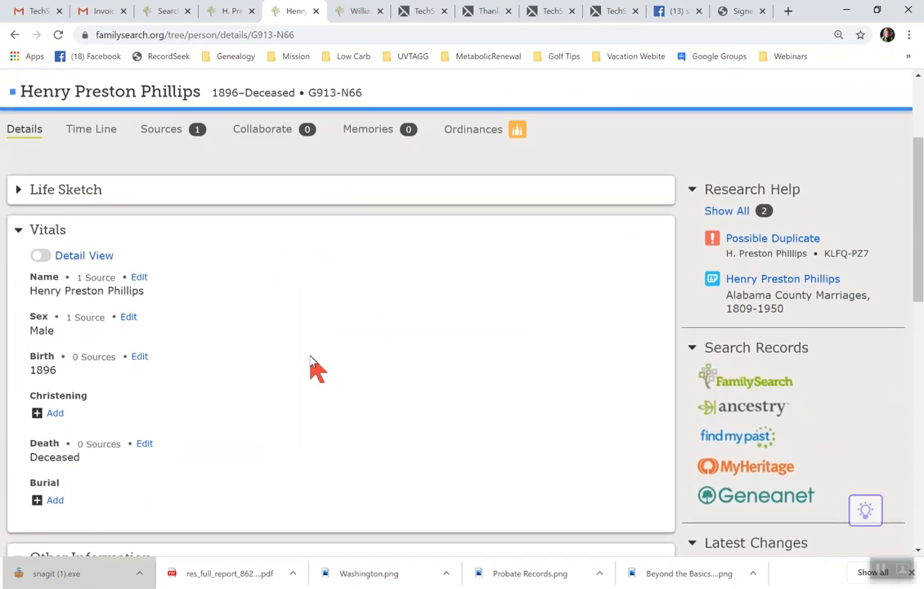
scroll(311, 364, "up", 3)
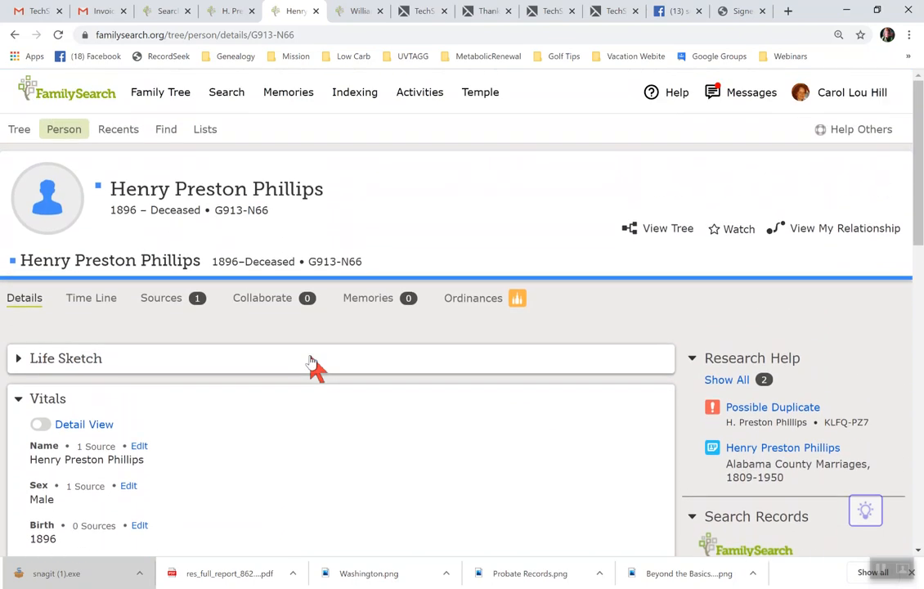
left_click(15, 36)
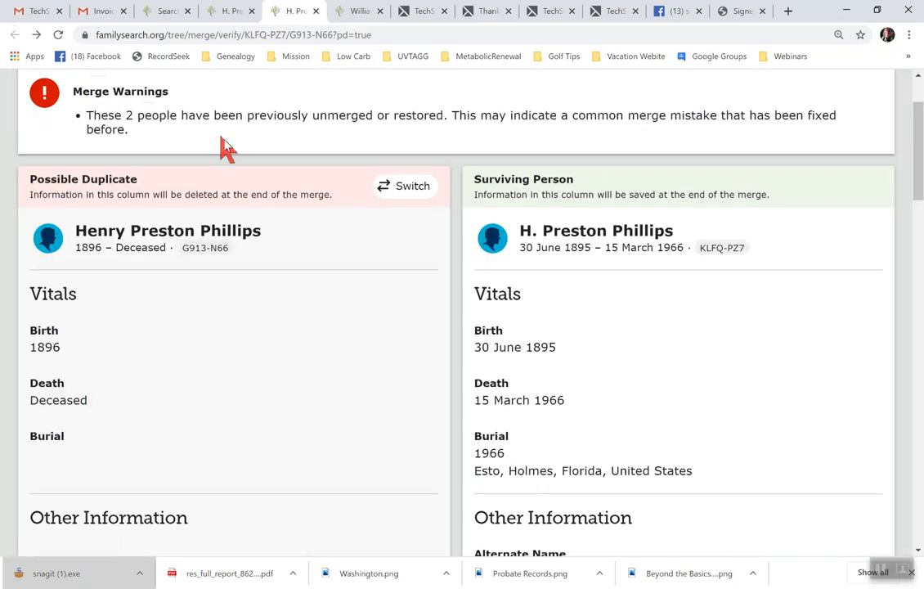
Confirm that the two people are a match and continue to Step 2 of the merge.
scroll(310, 270, "up", 2)
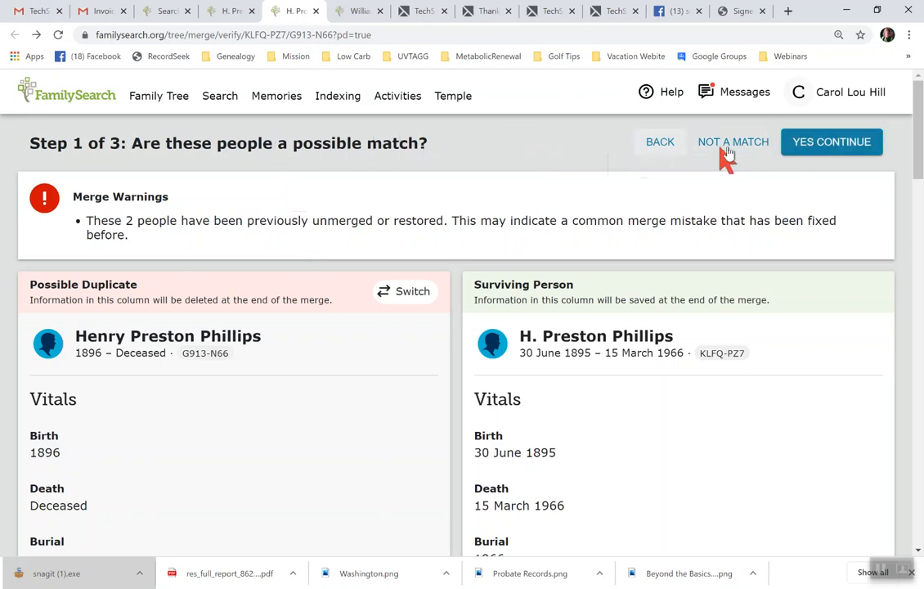
scroll(760, 386, "down", 10)
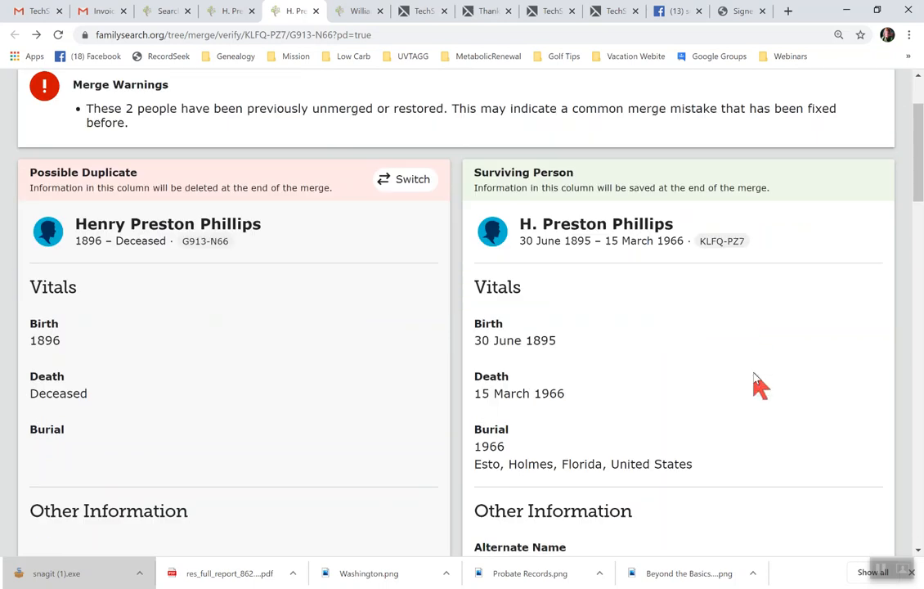
scroll(759, 386, "down", 10)
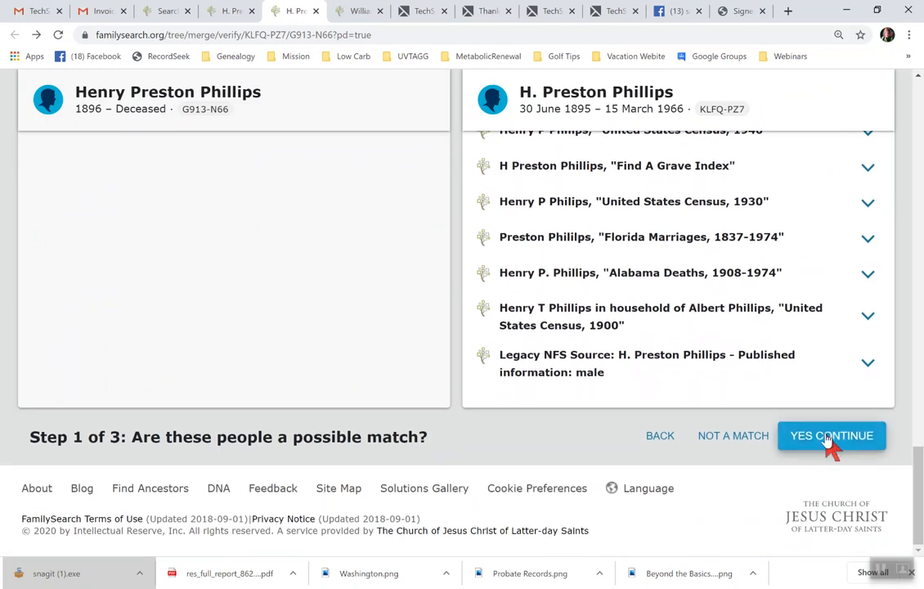
left_click(829, 440)
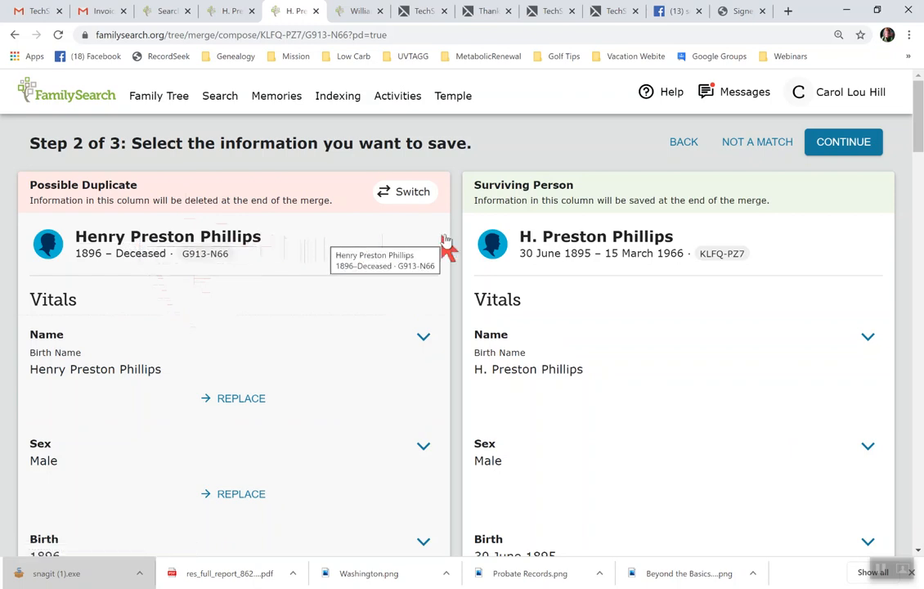
Expand the change details of the Name entry in the vitals of both people.
scroll(371, 261, "down", 1)
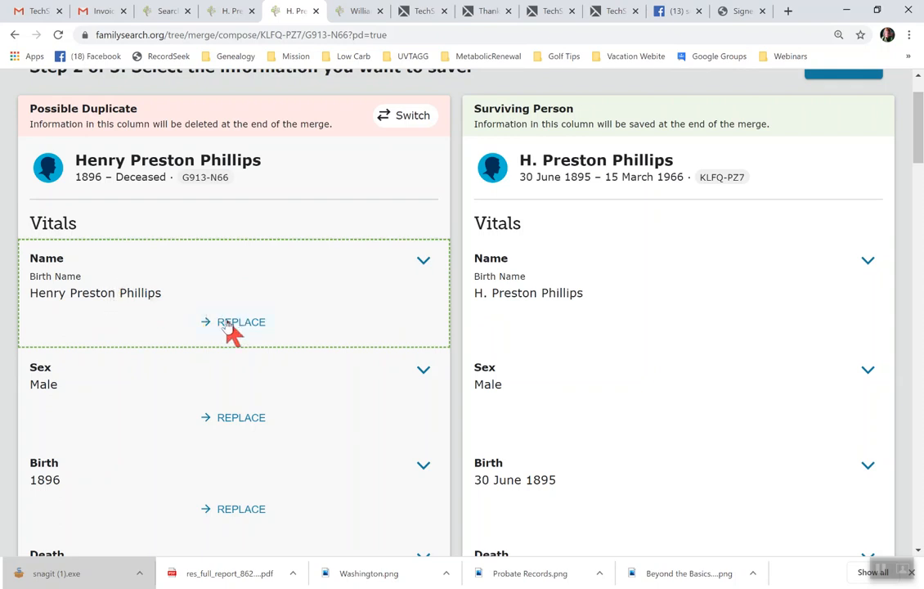
left_click(423, 260)
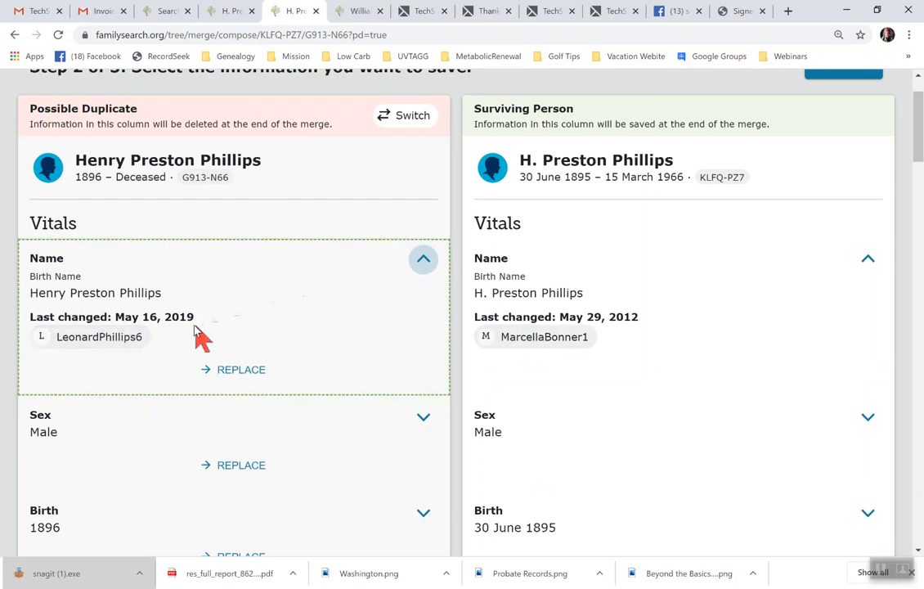
Open a new message form to the contributor who last changed the duplicate's name, and close it without sending.
left_click(124, 338)
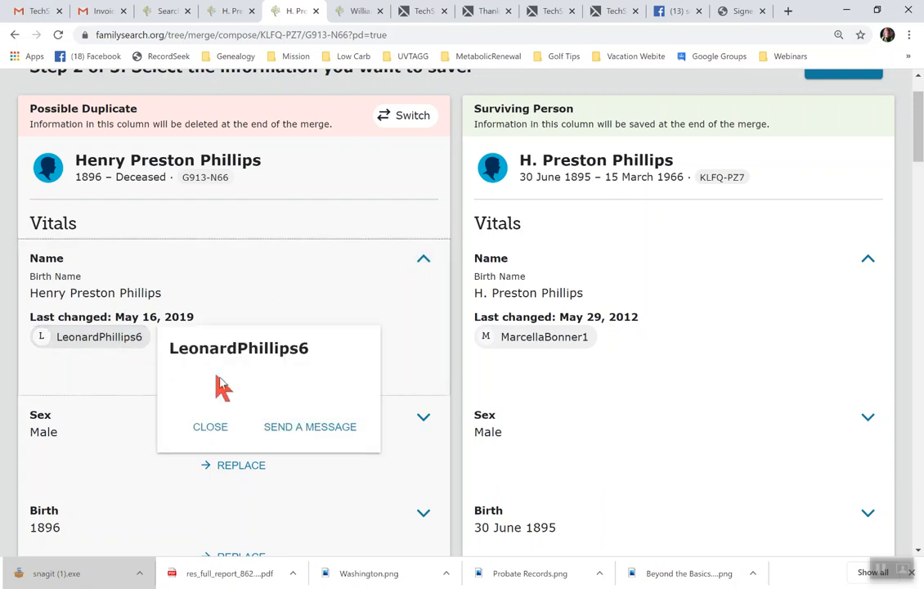
left_click(305, 431)
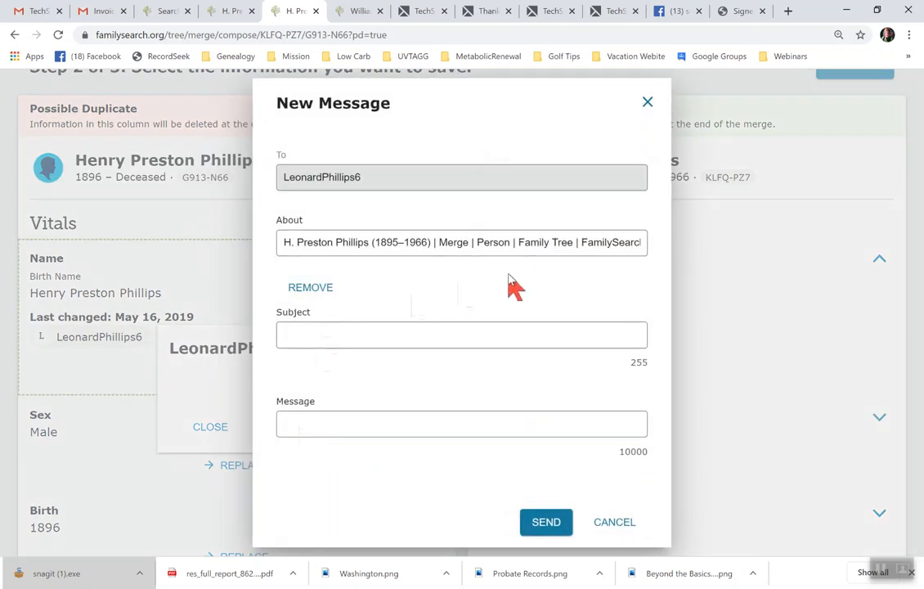
left_click(647, 103)
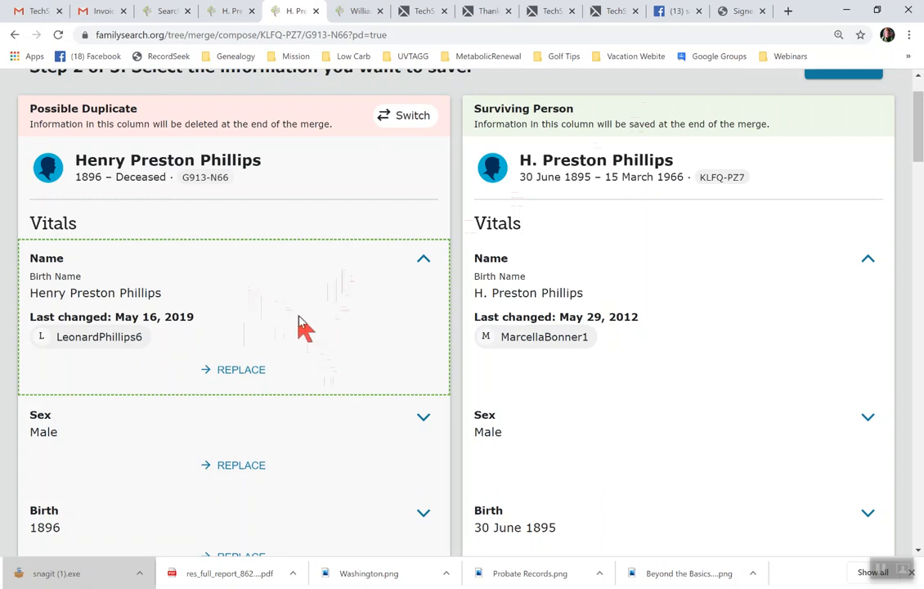
Replace the surviving person's name with the duplicate's birth name, and compare the sex, birth and death entries of both people.
left_click(239, 373)
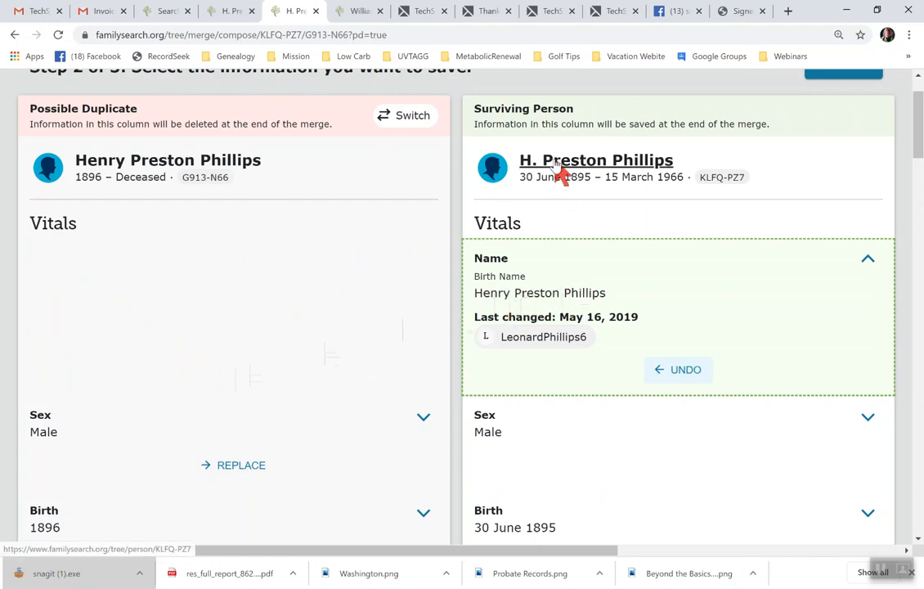
scroll(342, 335, "down", 1)
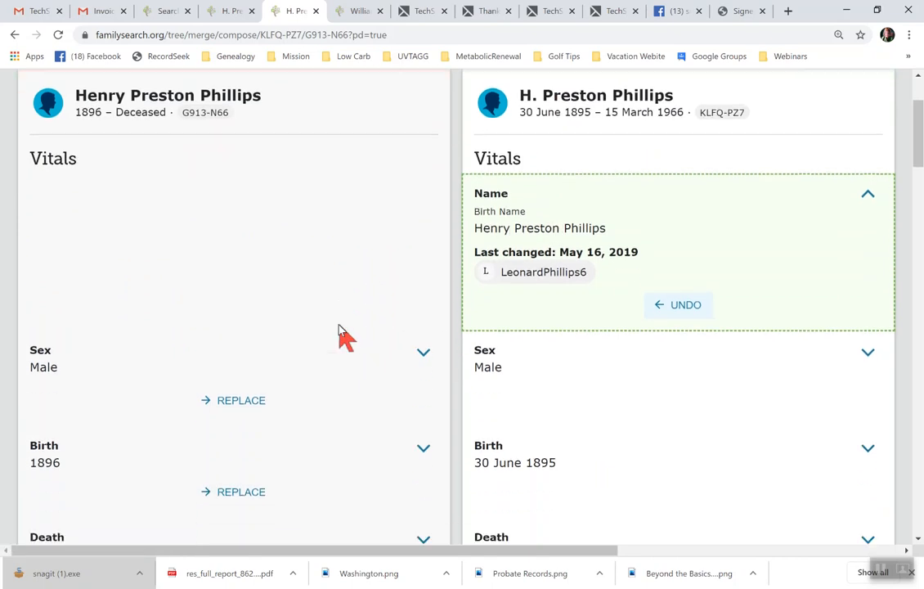
scroll(342, 335, "down", 1)
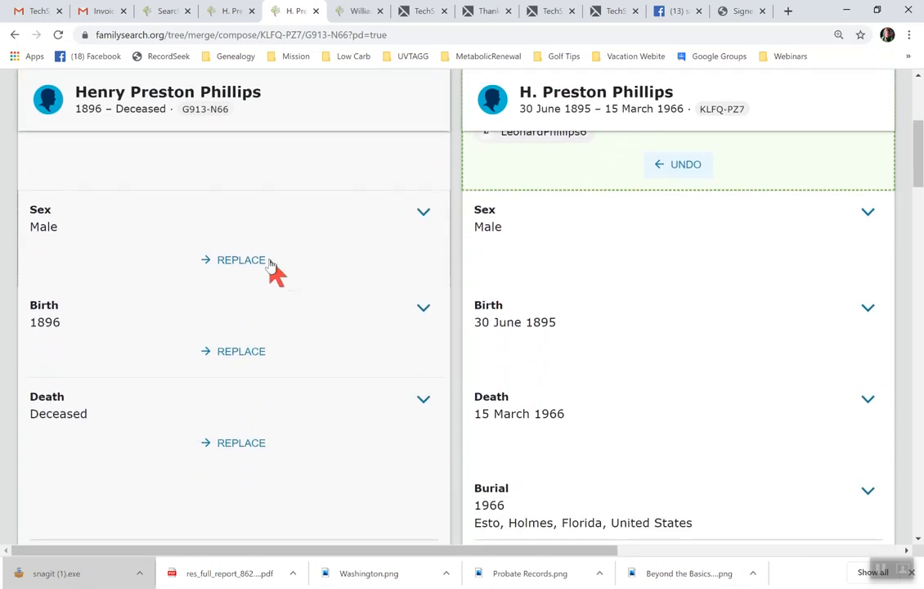
scroll(353, 348, "down", 2)
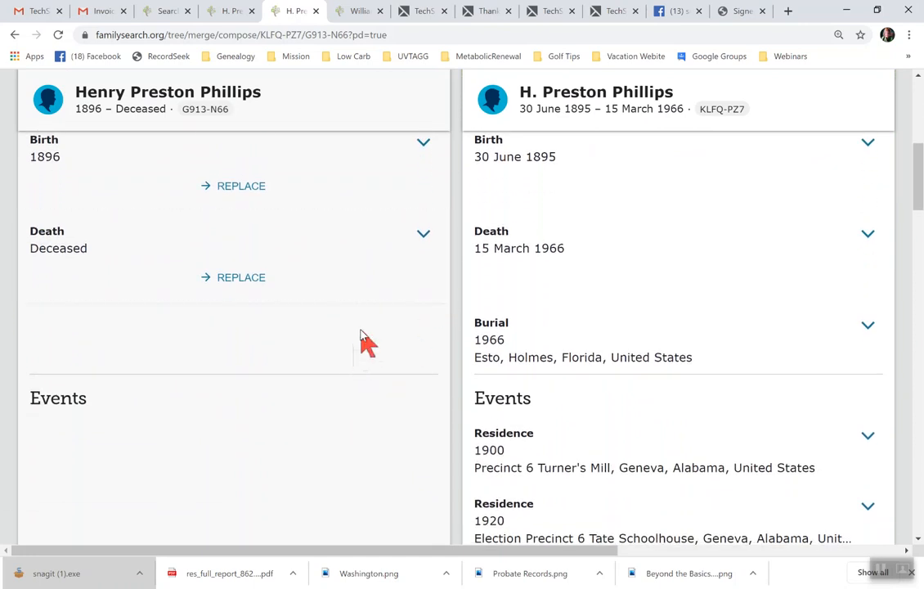
scroll(361, 341, "up", 1)
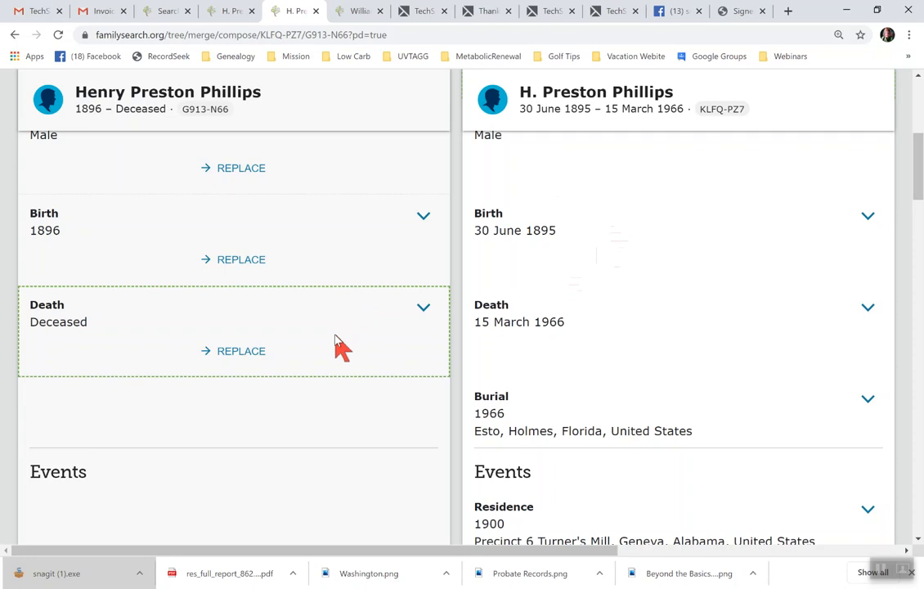
scroll(336, 337, "down", 2)
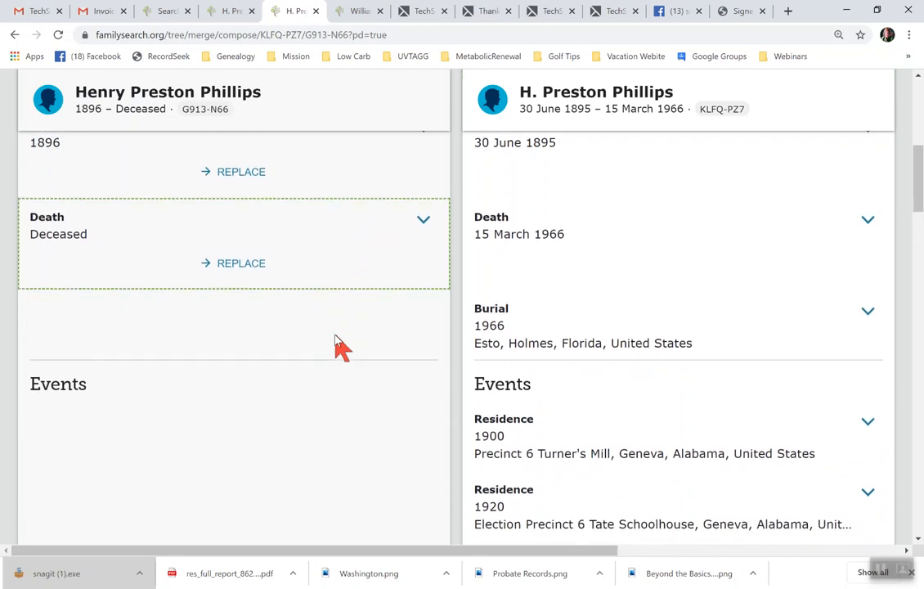
Compare the events, other information, spouse and children of the two people, including the ID numbers of the like-named children.
scroll(336, 338, "down", 3)
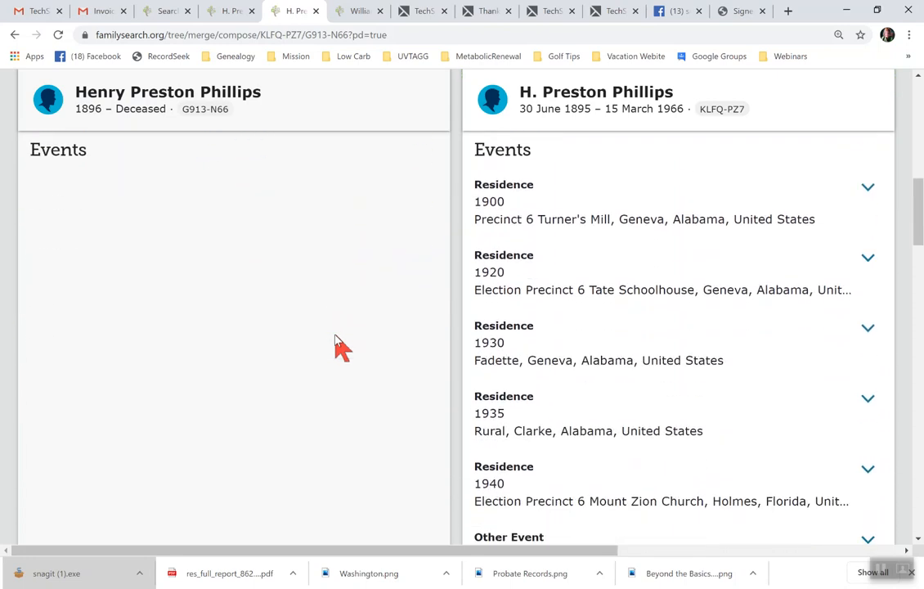
scroll(340, 346, "down", 1)
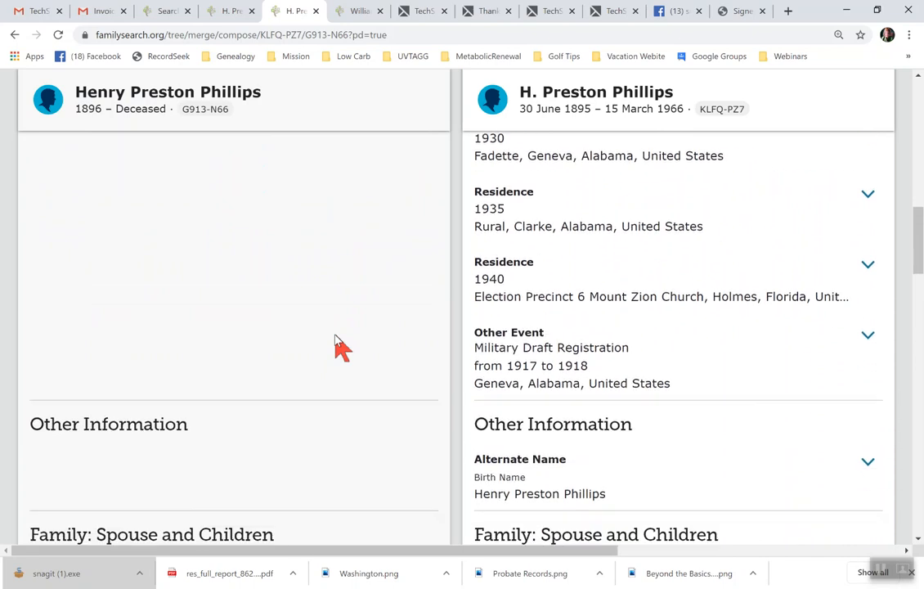
scroll(335, 344, "down", 2)
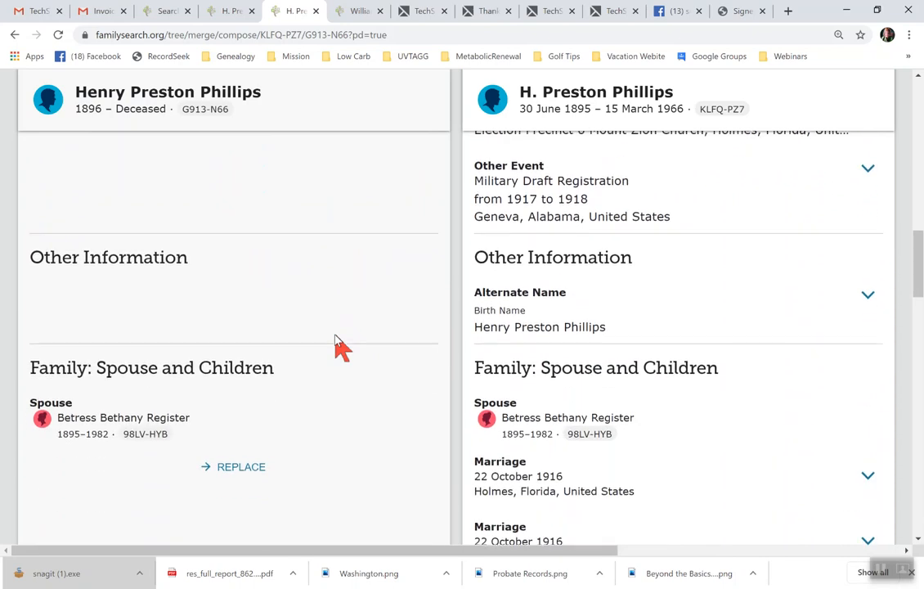
scroll(336, 343, "down", 1)
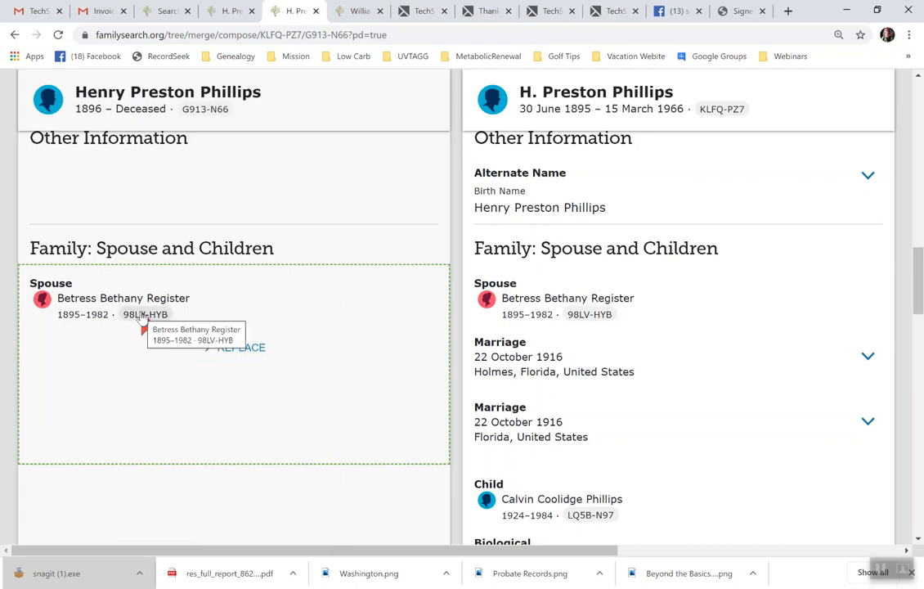
scroll(377, 355, "down", 2)
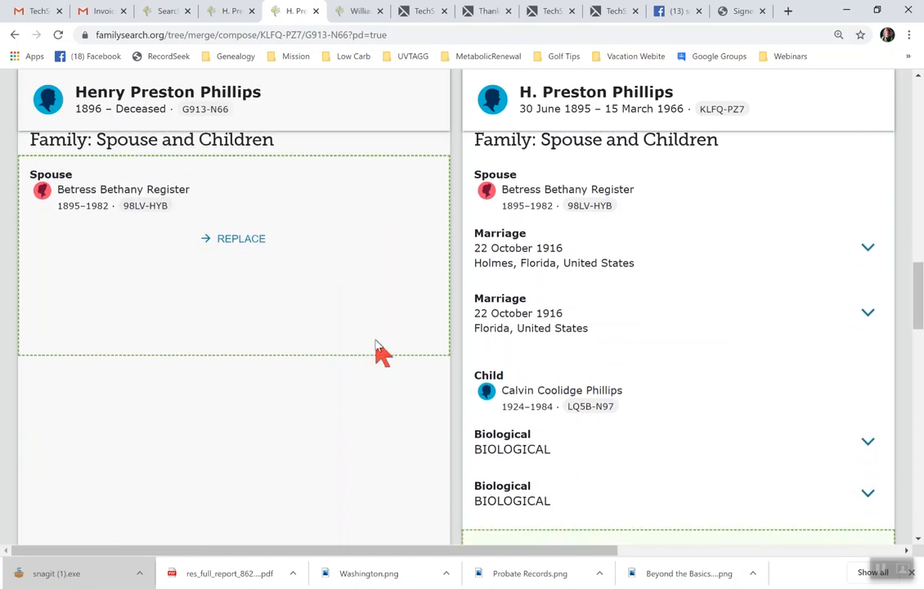
scroll(378, 347, "down", 1)
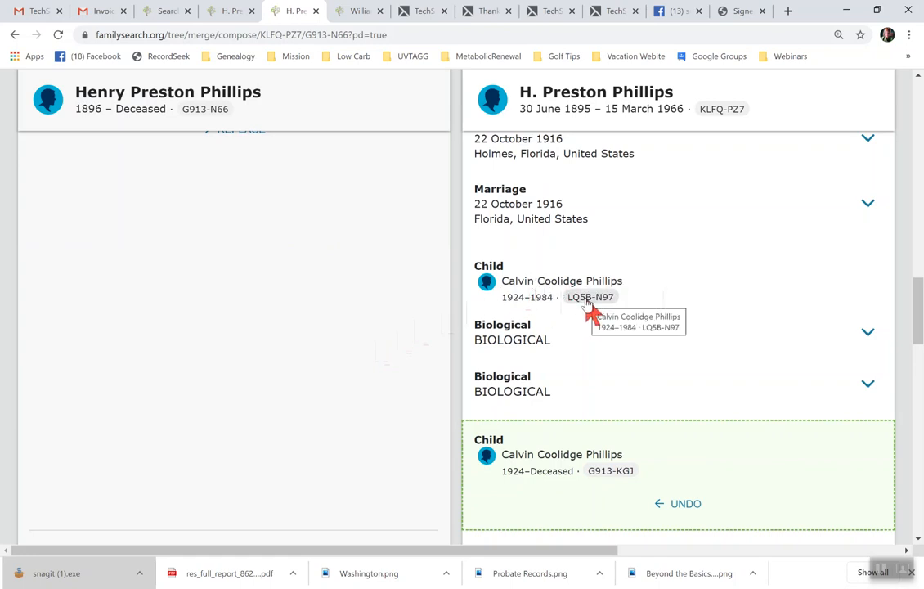
scroll(379, 385, "down", 2)
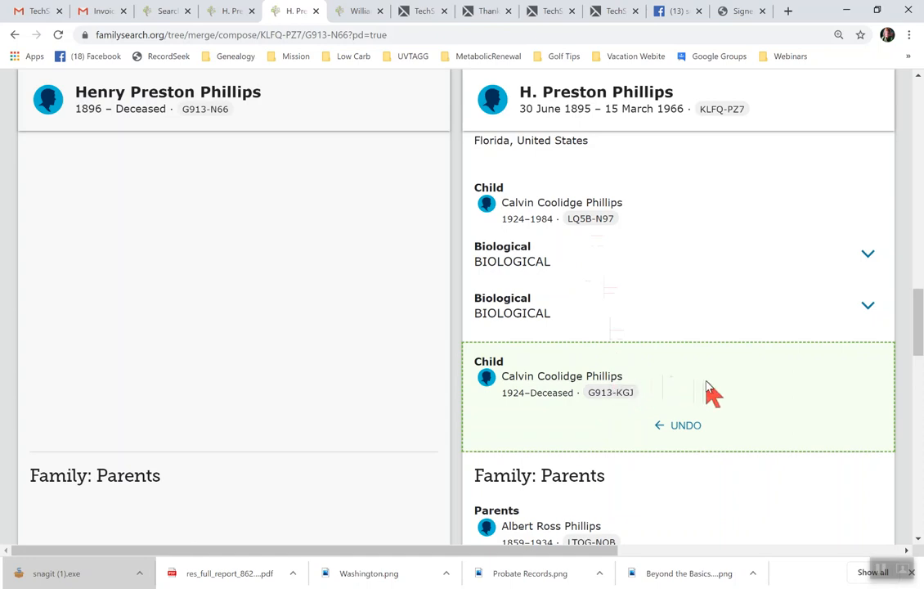
Examine the parents, siblings and sources, including the source carried over from the duplicate to the surviving person.
scroll(710, 393, "down", 1)
scroll(710, 393, "down", 2)
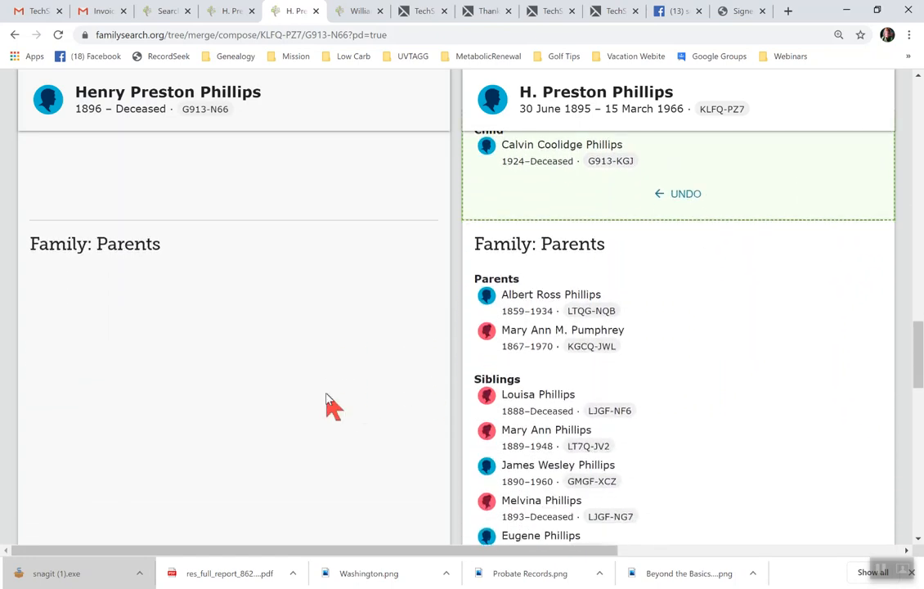
scroll(327, 401, "down", 2)
scroll(330, 402, "up", 4)
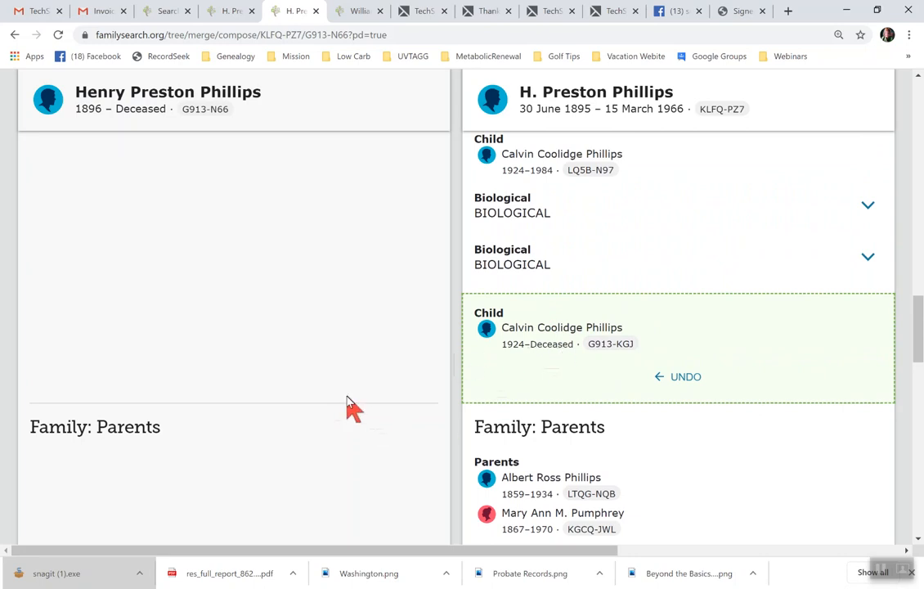
scroll(350, 450, "down", 2)
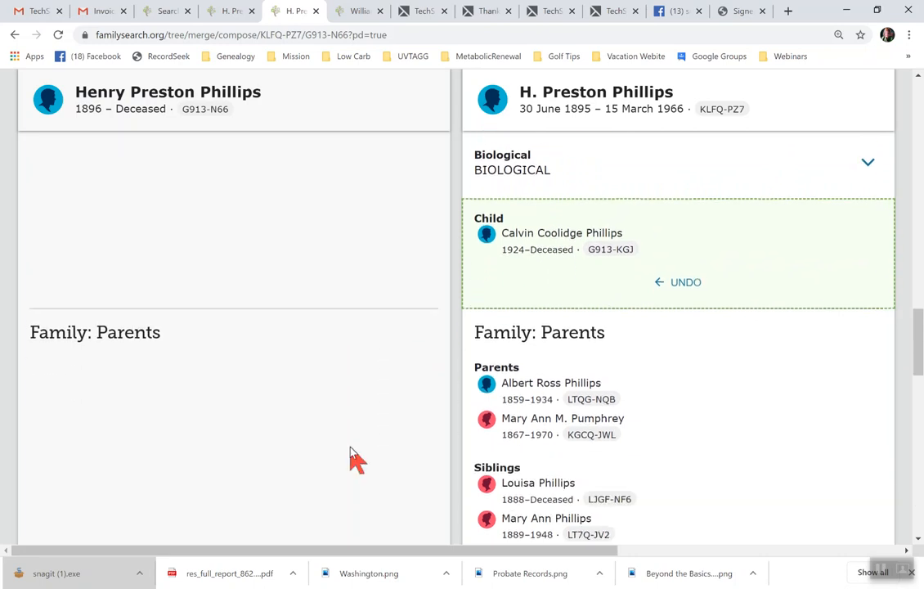
scroll(350, 458, "down", 2)
scroll(350, 447, "down", 5)
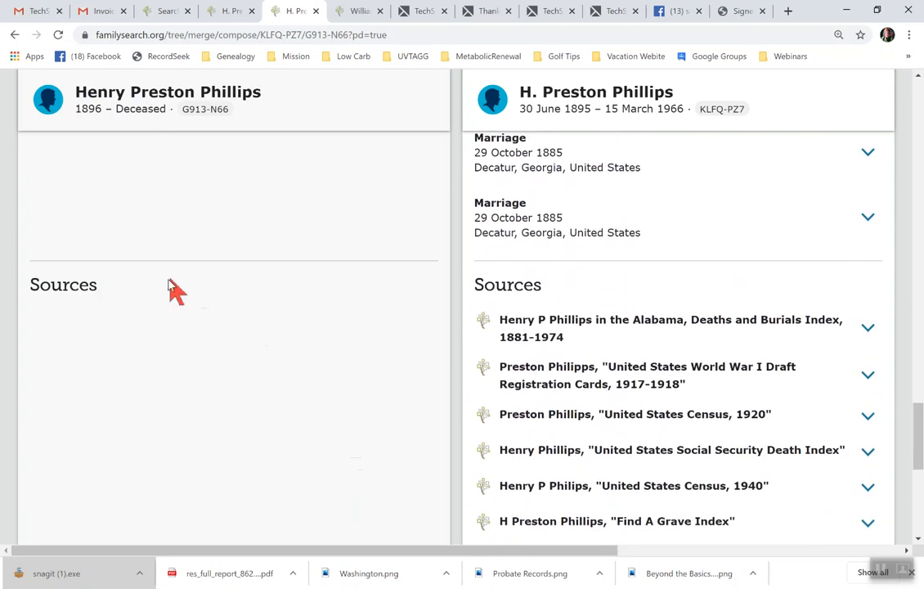
scroll(331, 399, "down", 2)
scroll(333, 399, "down", 2)
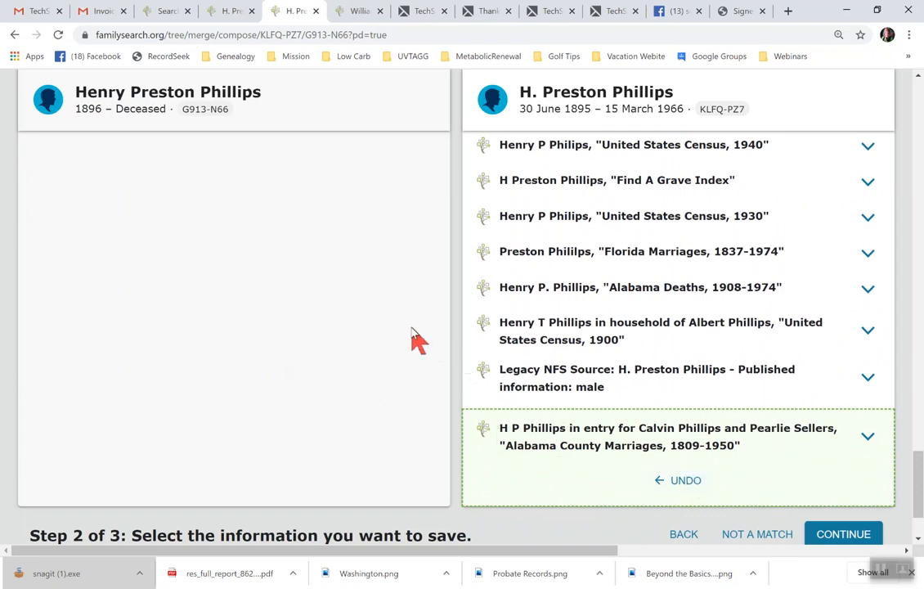
Accept the selected information for the surviving person and continue to Step 3 of the merge.
scroll(415, 337, "up", 4)
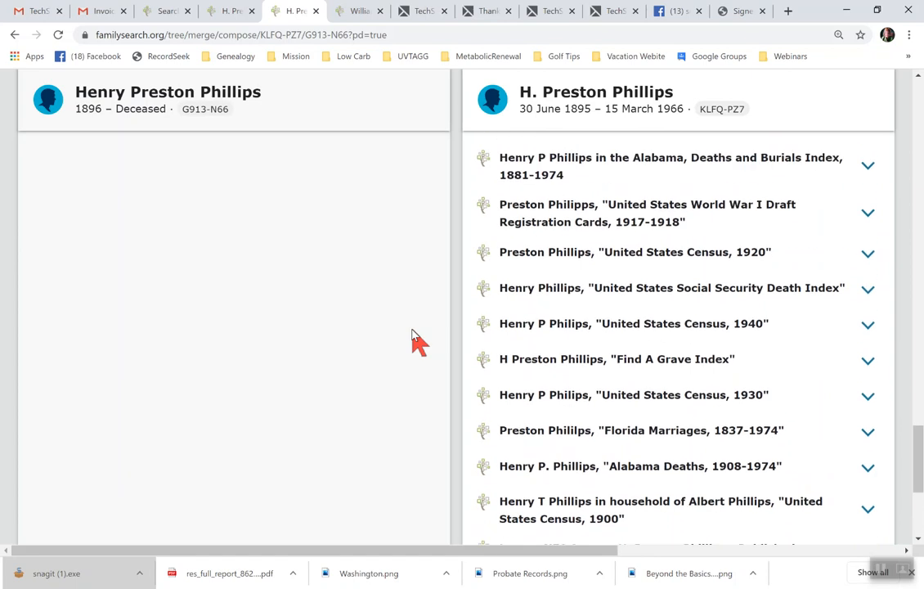
scroll(414, 338, "up", 12)
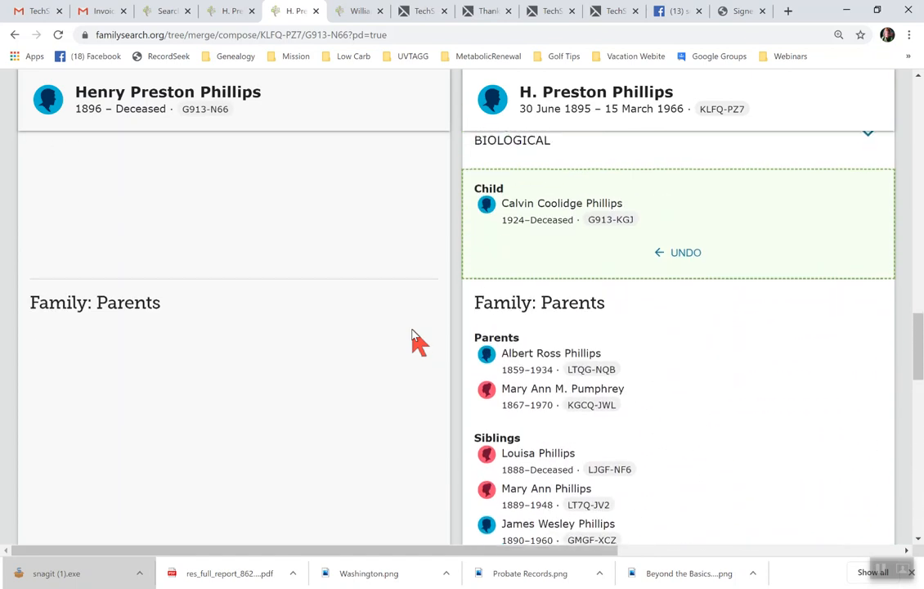
scroll(415, 337, "up", 10)
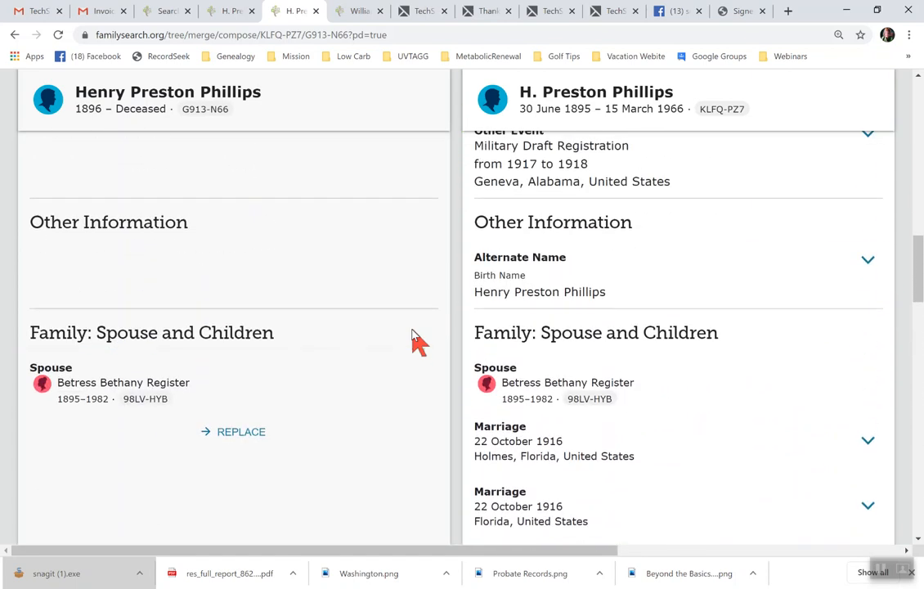
scroll(415, 337, "up", 8)
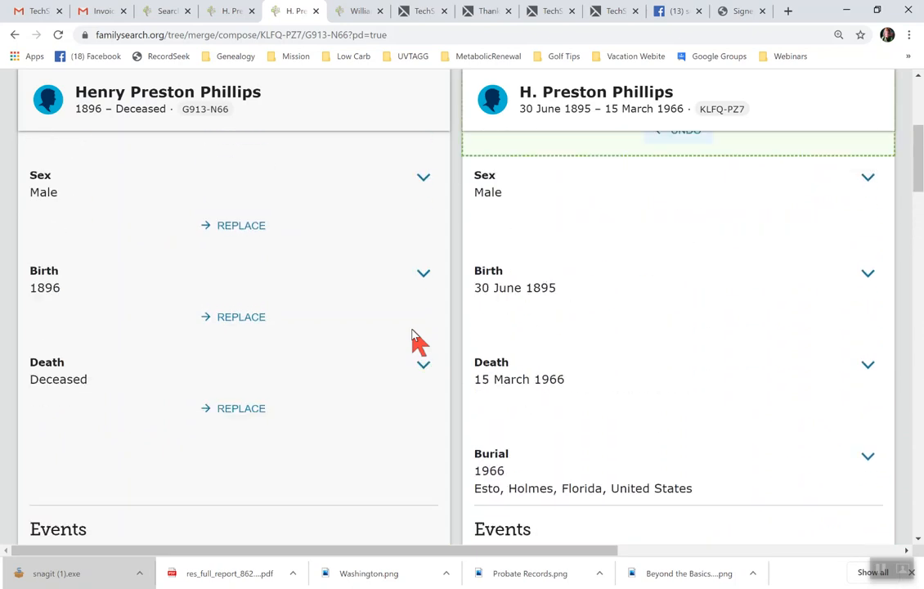
scroll(414, 337, "up", 3)
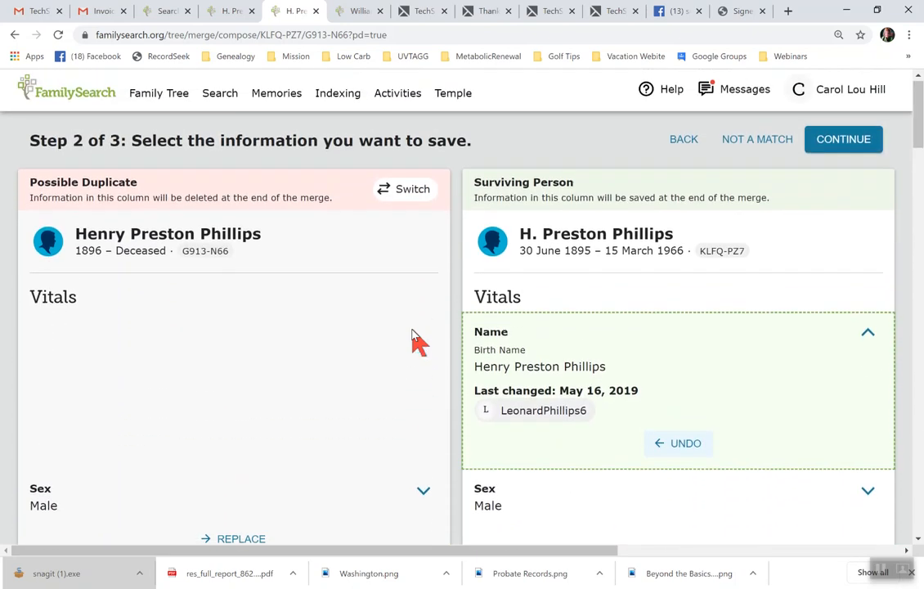
left_click(851, 142)
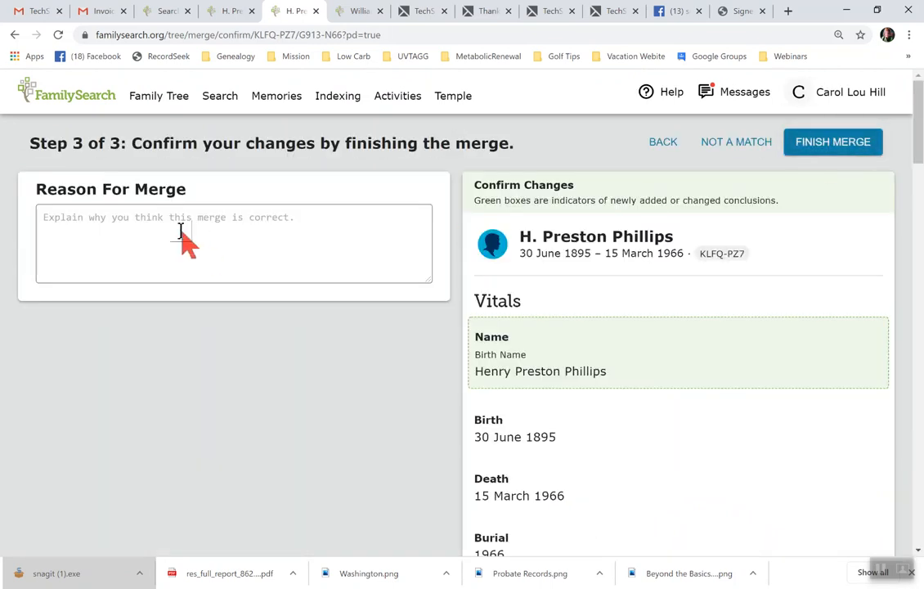
Enter as the reason for merge that the wife has the same ID number and the child is the same but also duplicated.
left_click(70, 222)
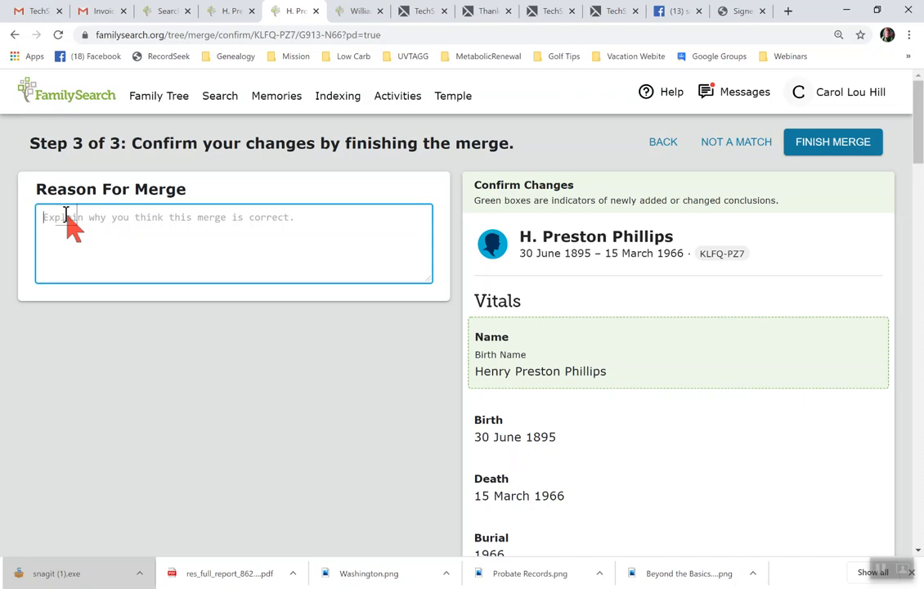
type("The")
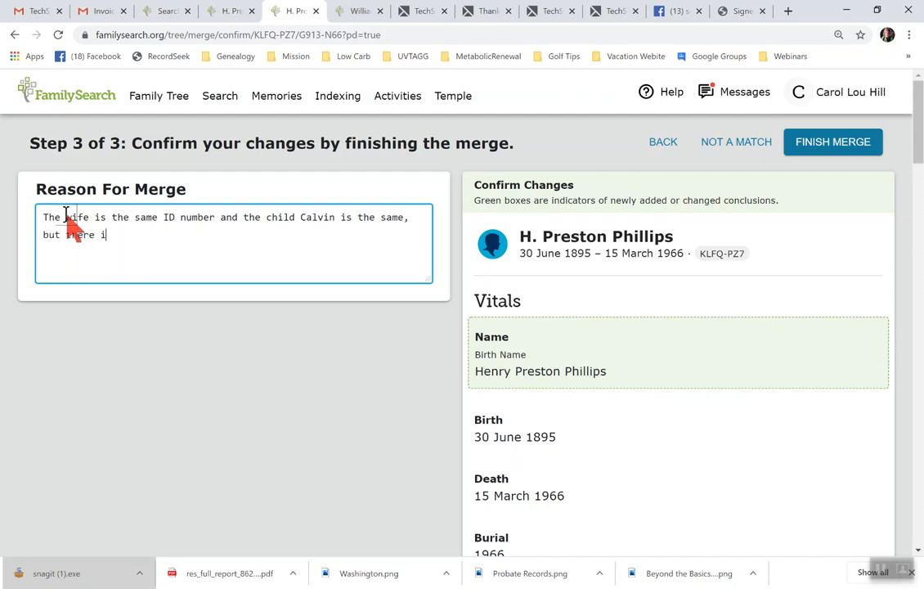
type("s a duplication of him as well.")
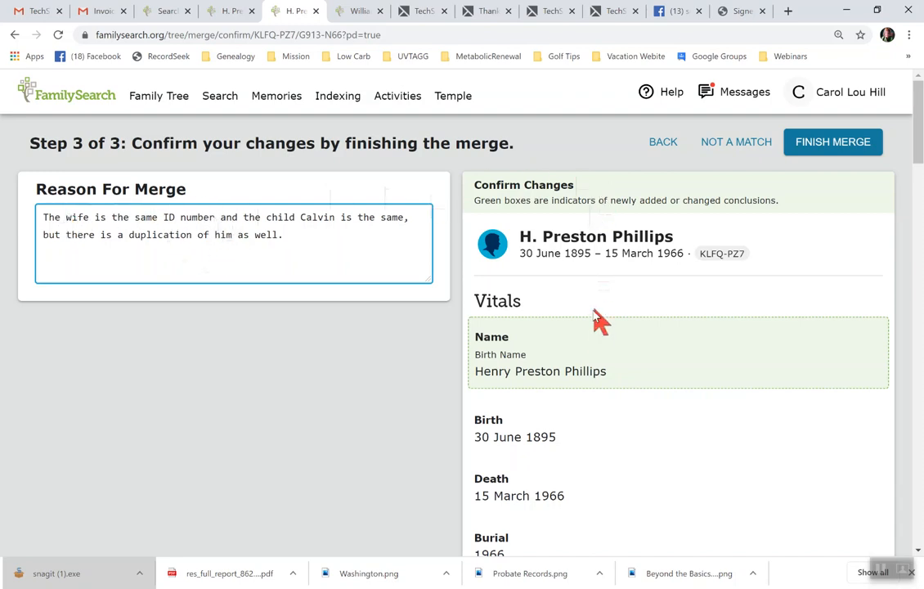
Review the changes awaiting confirmation for the surviving person, from the vitals through the family members to the sources.
scroll(592, 324, "down", 1)
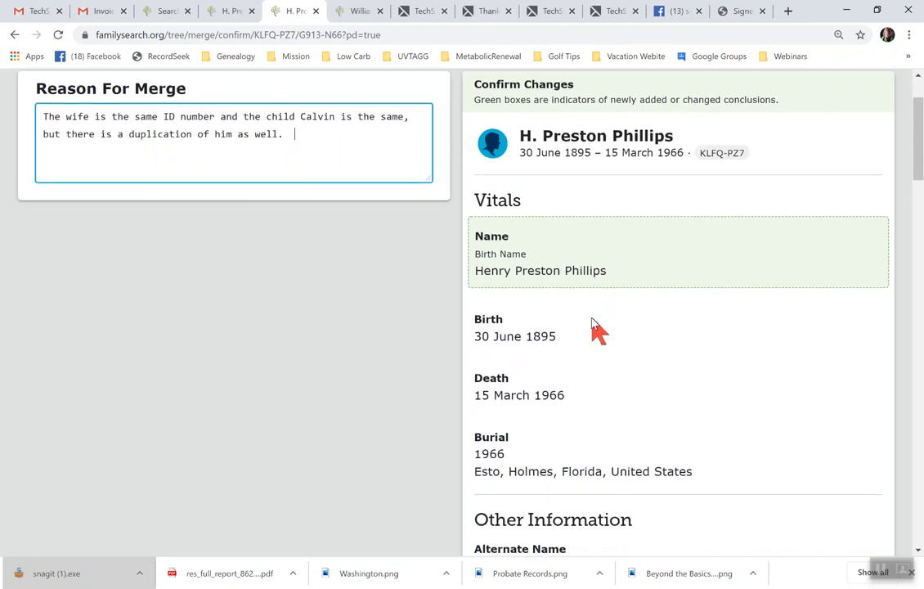
scroll(596, 328, "down", 2)
scroll(596, 327, "down", 10)
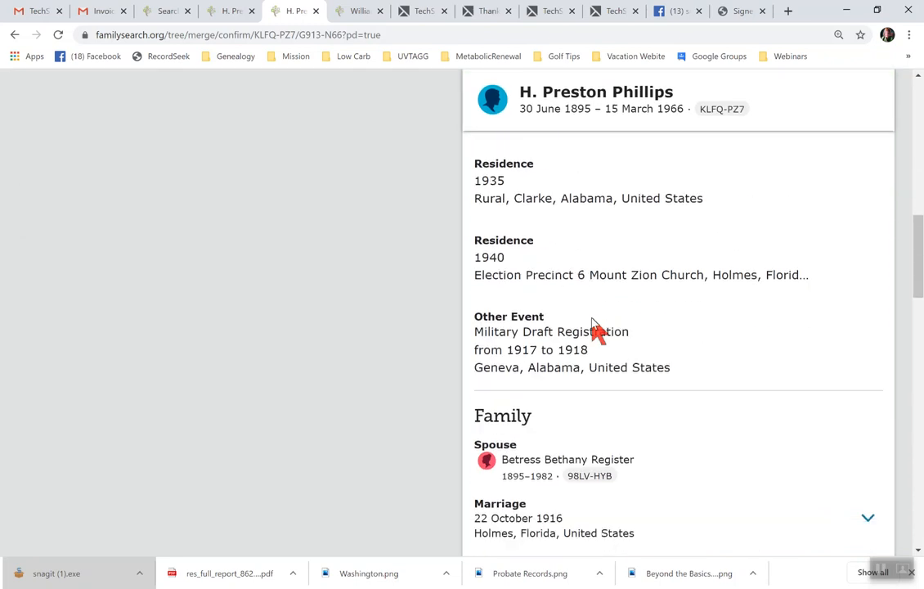
scroll(600, 278, "down", 1)
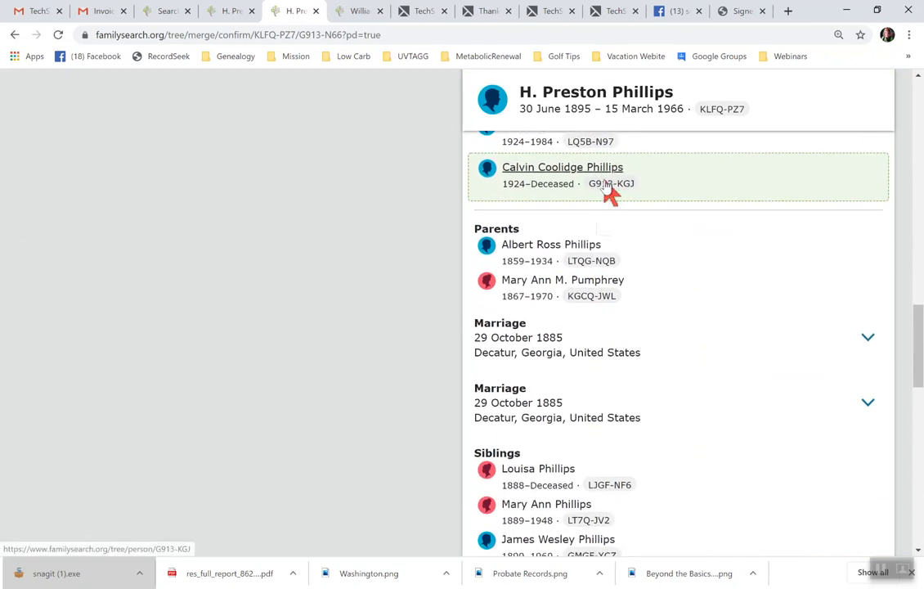
scroll(655, 282, "down", 3)
scroll(659, 282, "down", 10)
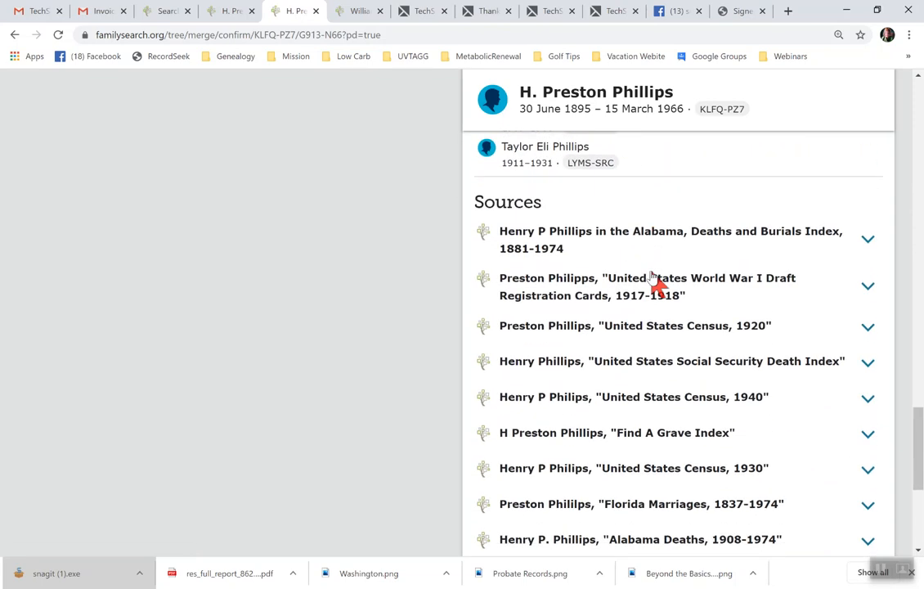
scroll(659, 282, "up", 8)
scroll(658, 282, "up", 15)
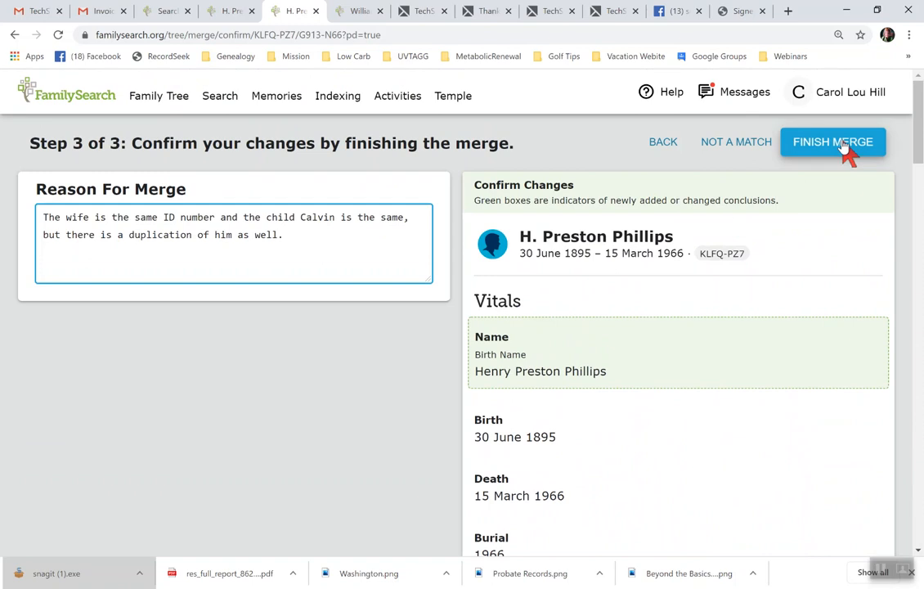
Finish the merge and check the surviving person's vitals, other information and latest changes on the details page.
left_click(843, 143)
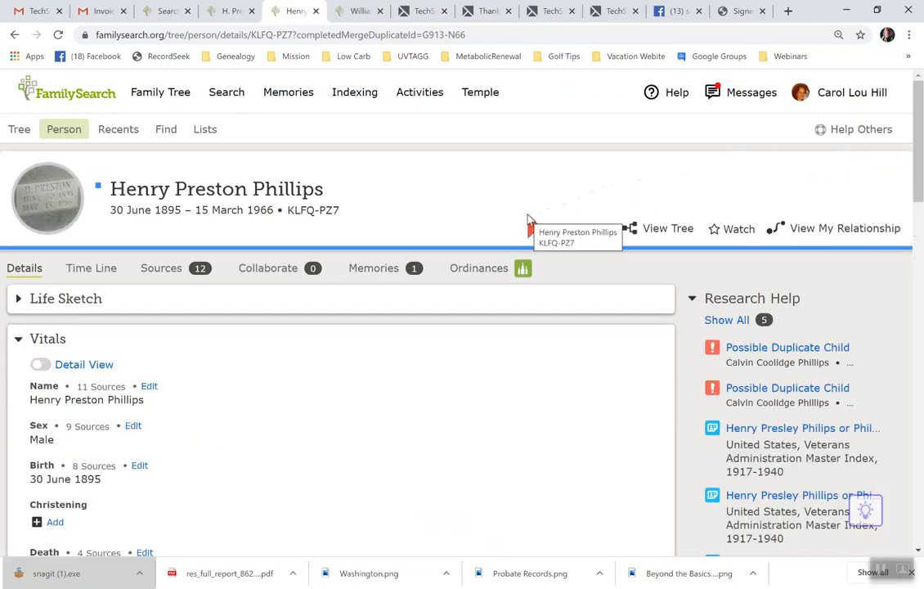
scroll(497, 438, "down", 1)
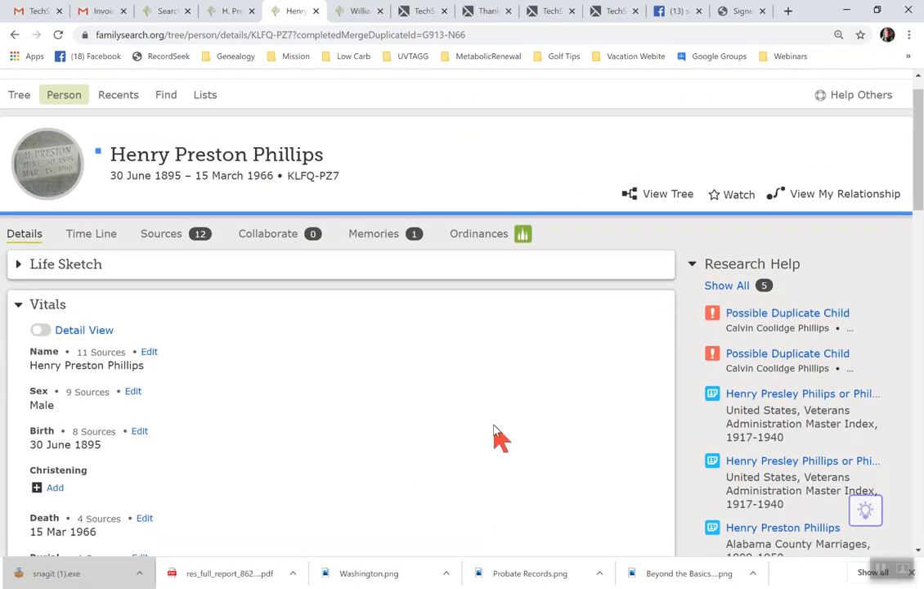
scroll(498, 438, "down", 1)
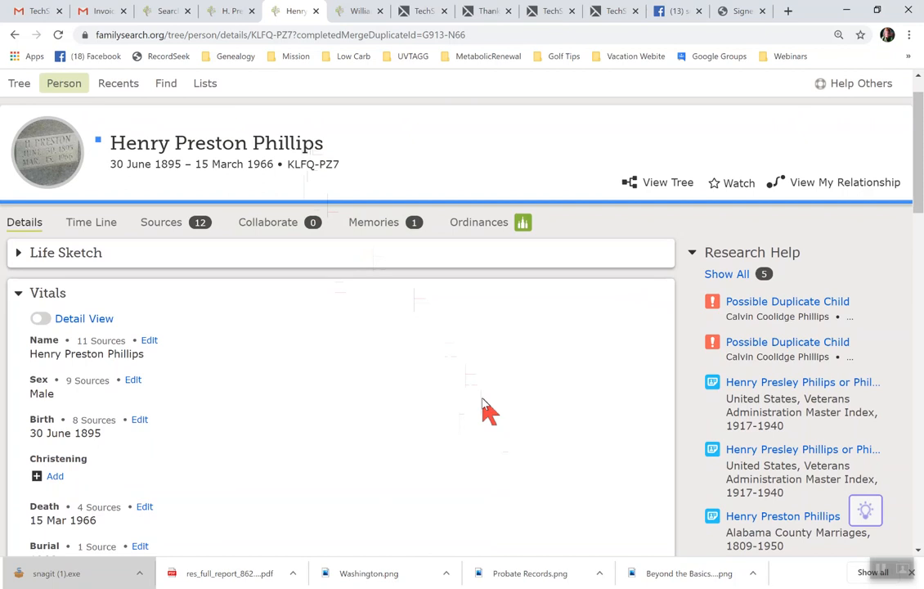
scroll(487, 409, "down", 2)
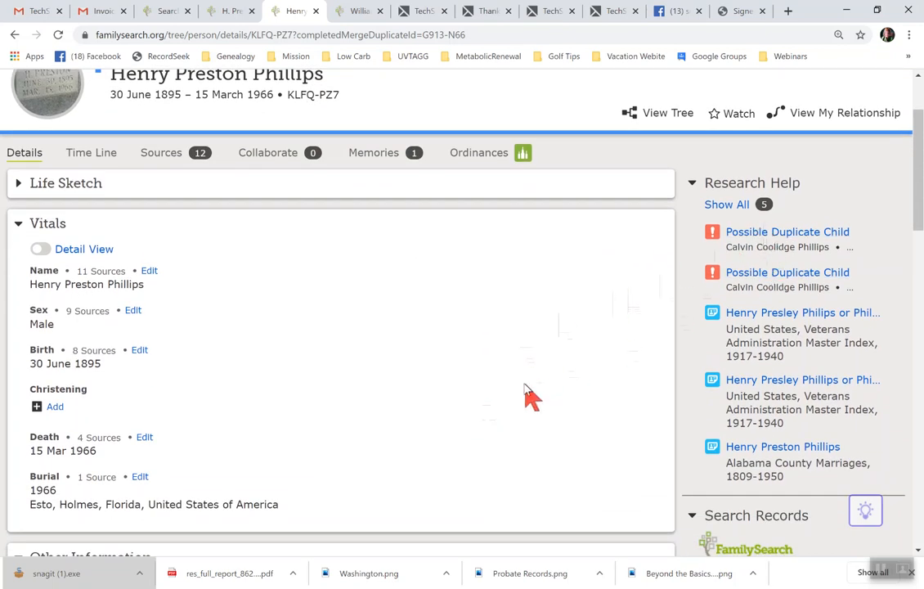
scroll(527, 393, "down", 3)
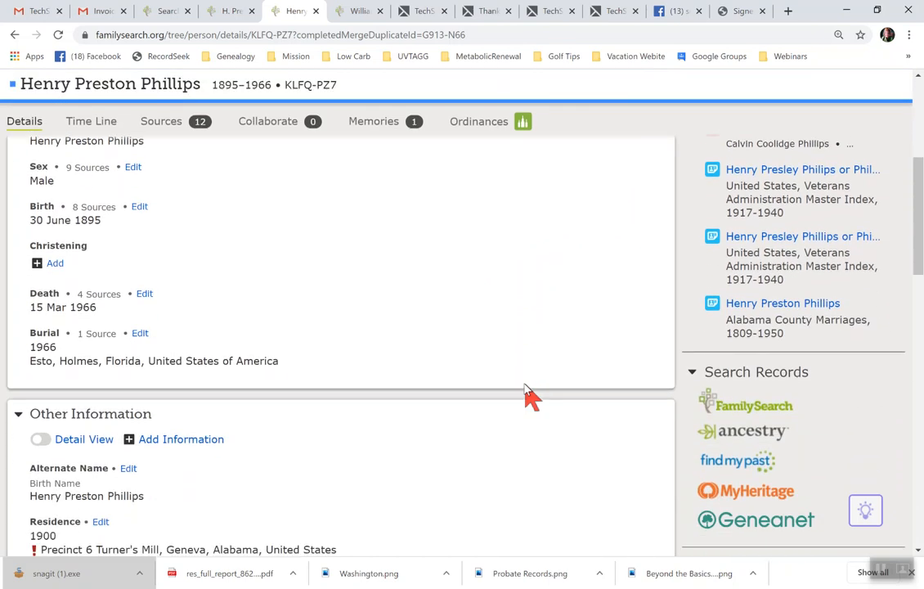
scroll(528, 393, "down", 5)
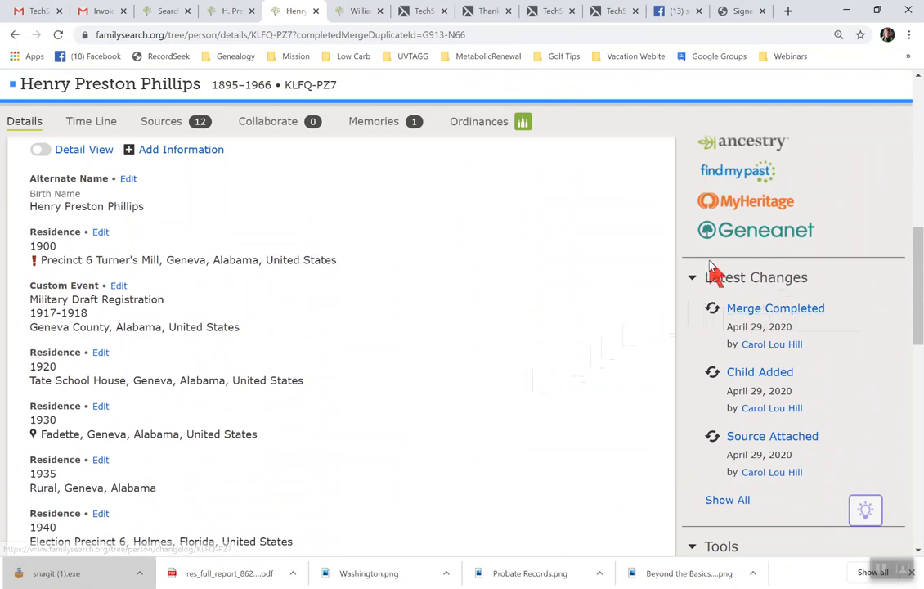
Open the completed merge's change log and examine its entries for the added child, attached source, and added and removed names.
left_click(766, 311)
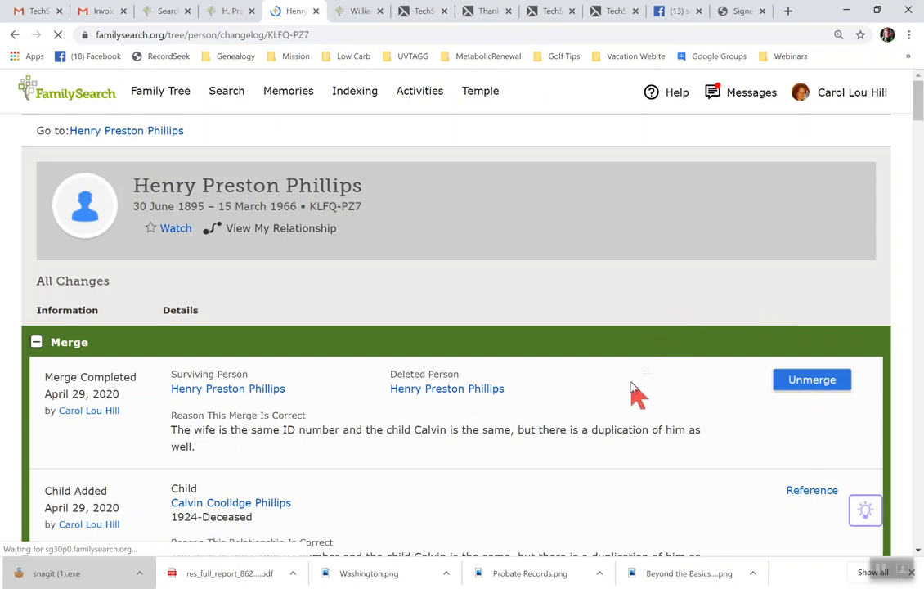
scroll(619, 403, "down", 2)
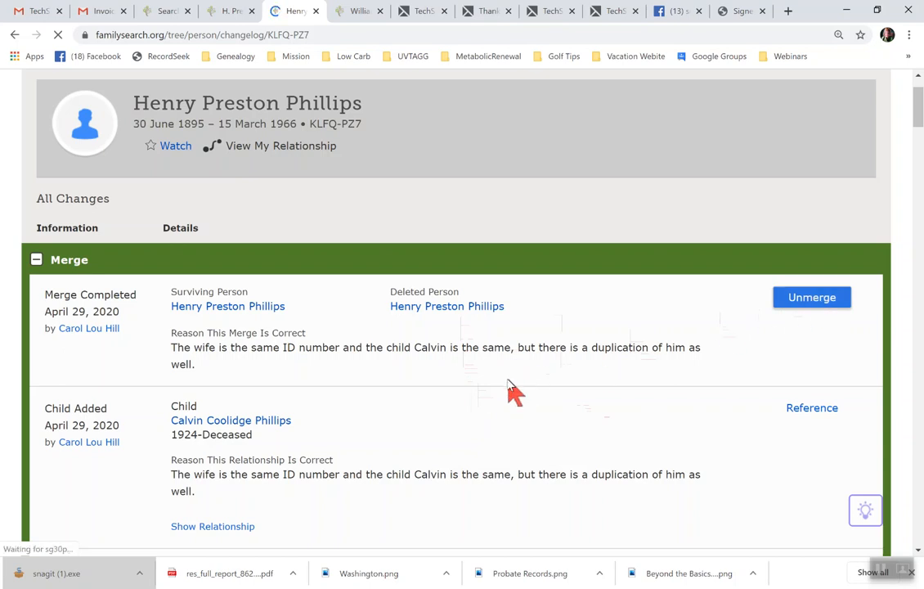
scroll(513, 390, "down", 2)
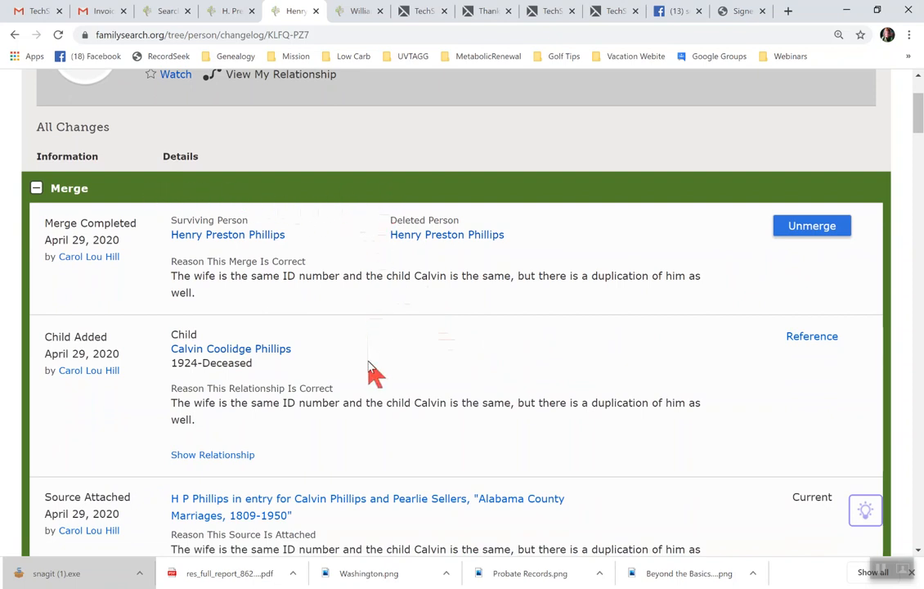
scroll(372, 375, "down", 1)
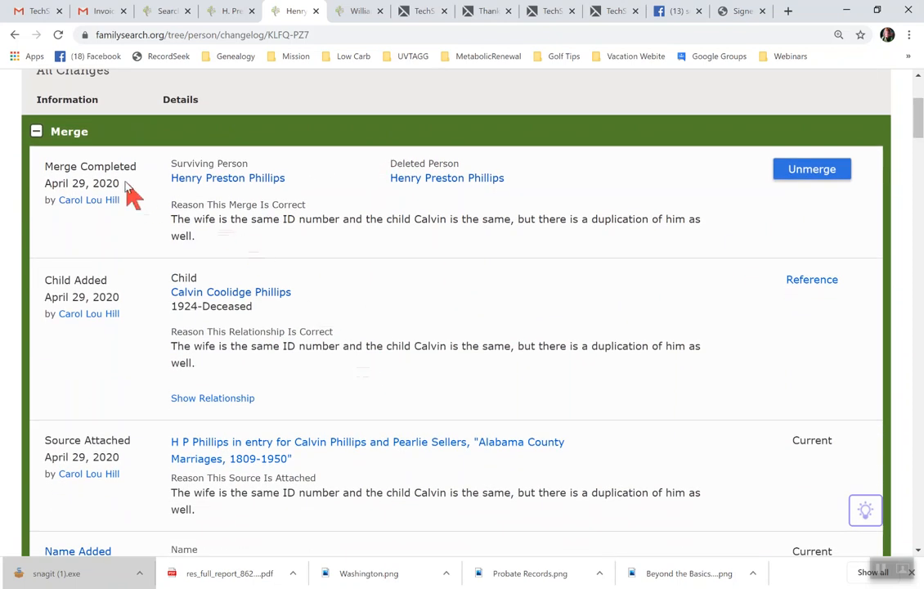
scroll(334, 314, "down", 1)
scroll(331, 314, "down", 1)
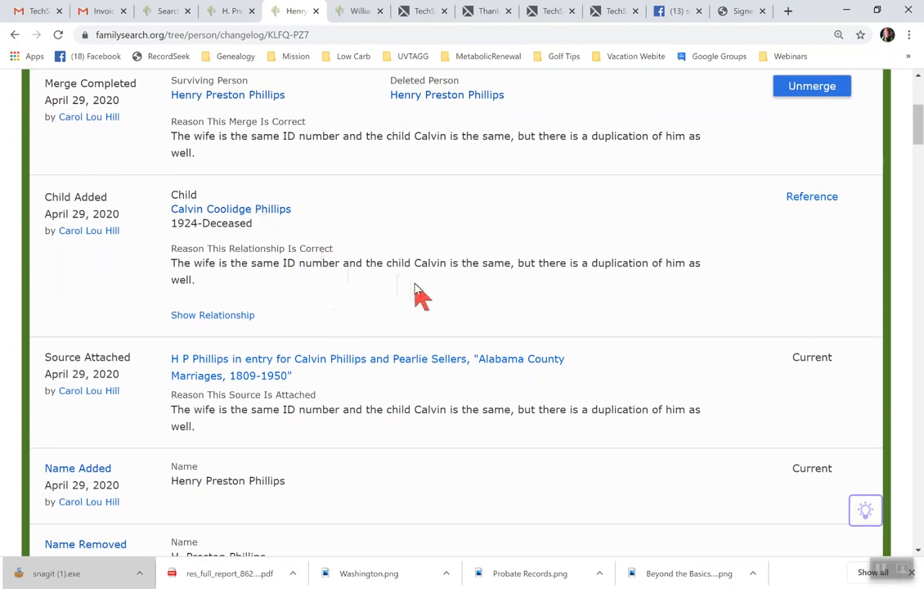
scroll(417, 291, "down", 2)
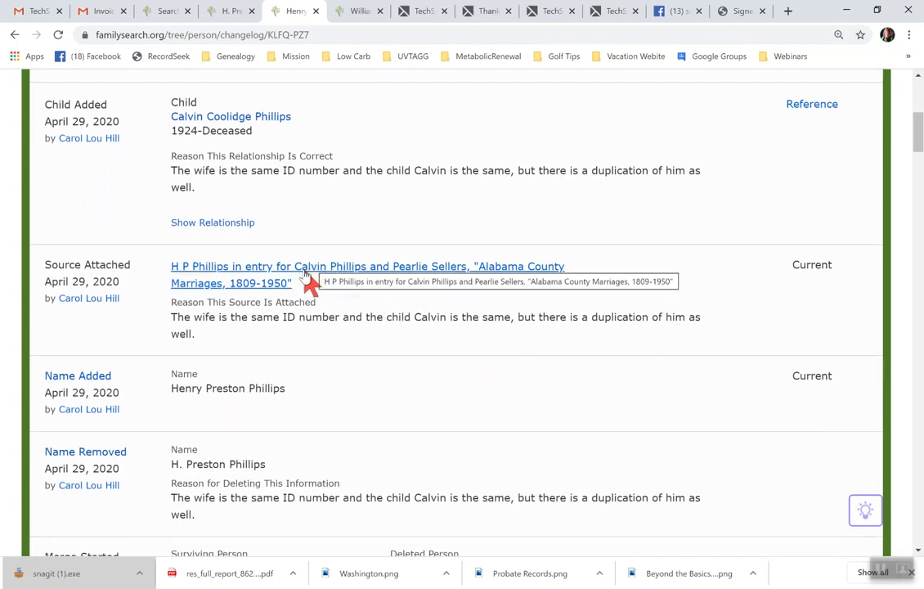
scroll(405, 364, "down", 2)
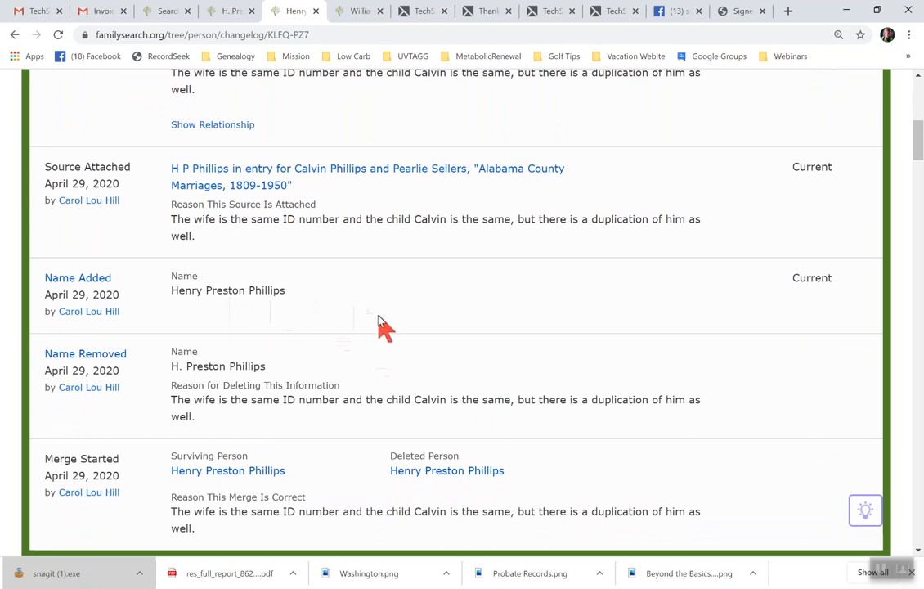
scroll(380, 325, "down", 1)
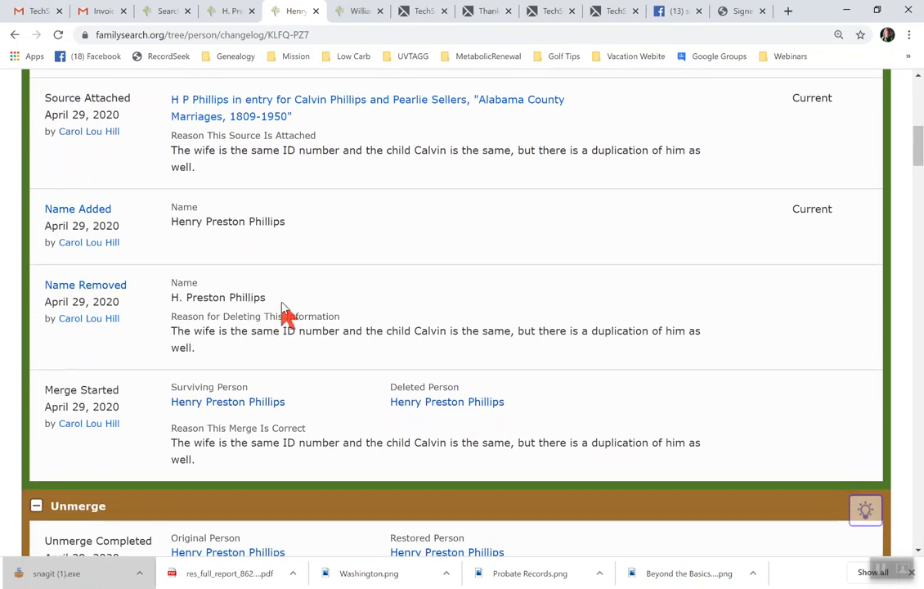
scroll(406, 314, "down", 1)
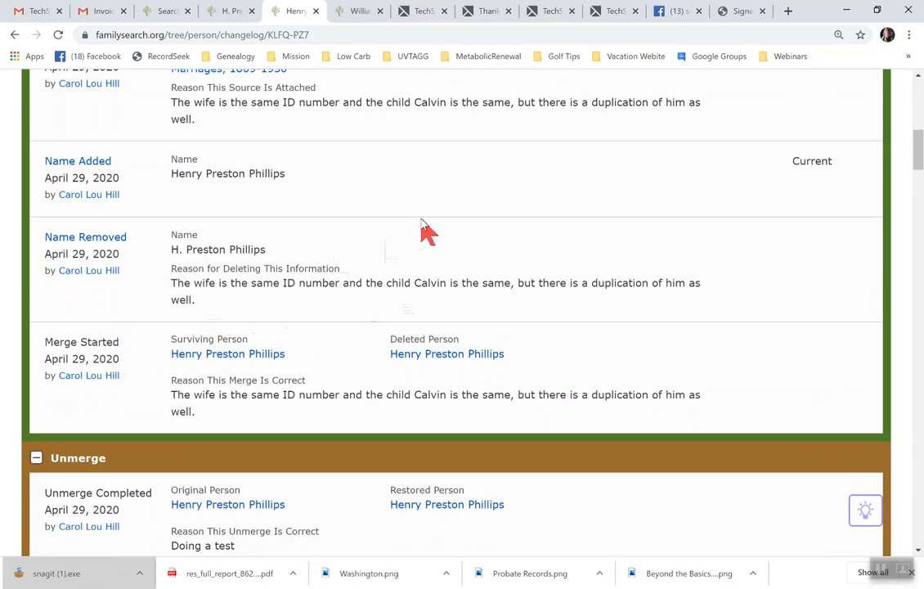
Return from the change log to the surviving person's details page.
scroll(423, 229, "up", 10)
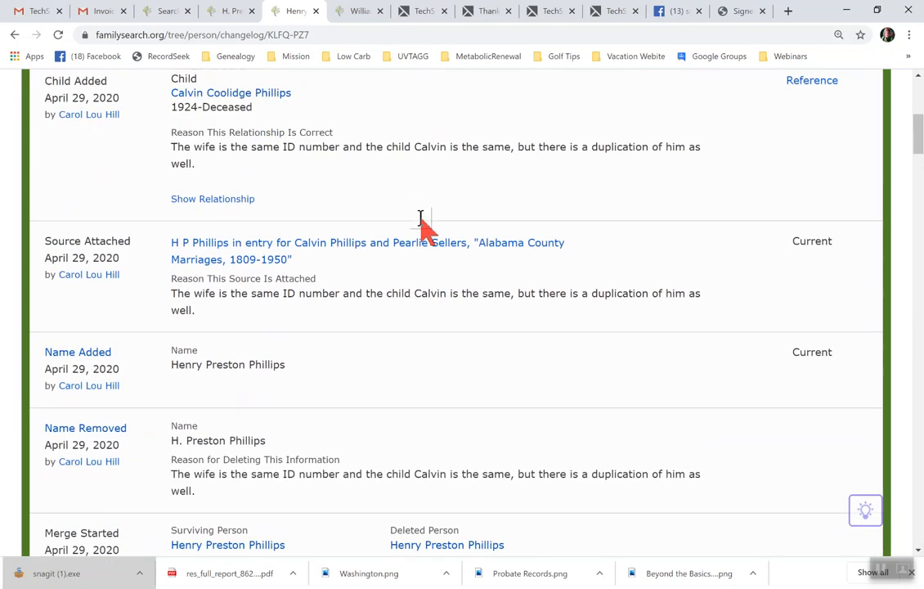
scroll(423, 229, "up", 3)
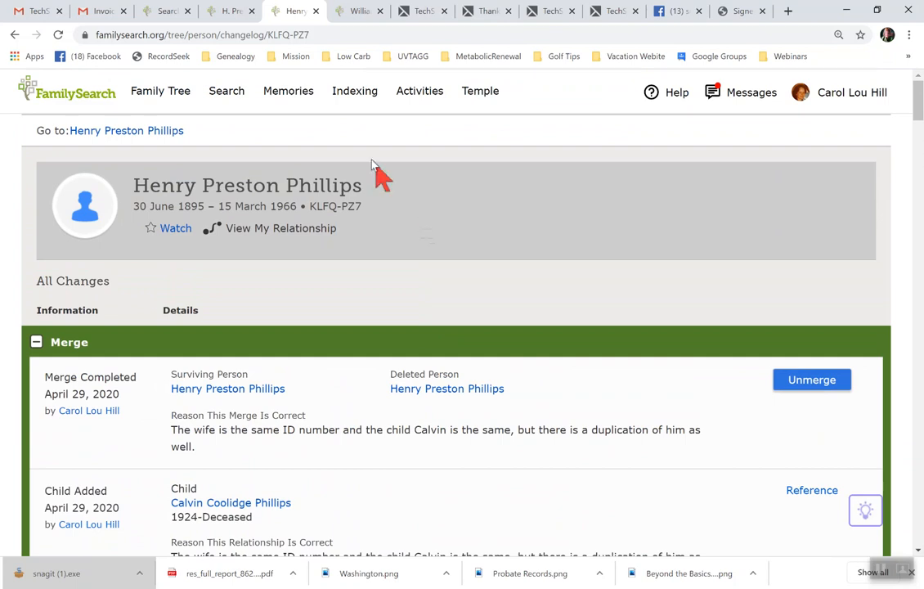
left_click(15, 36)
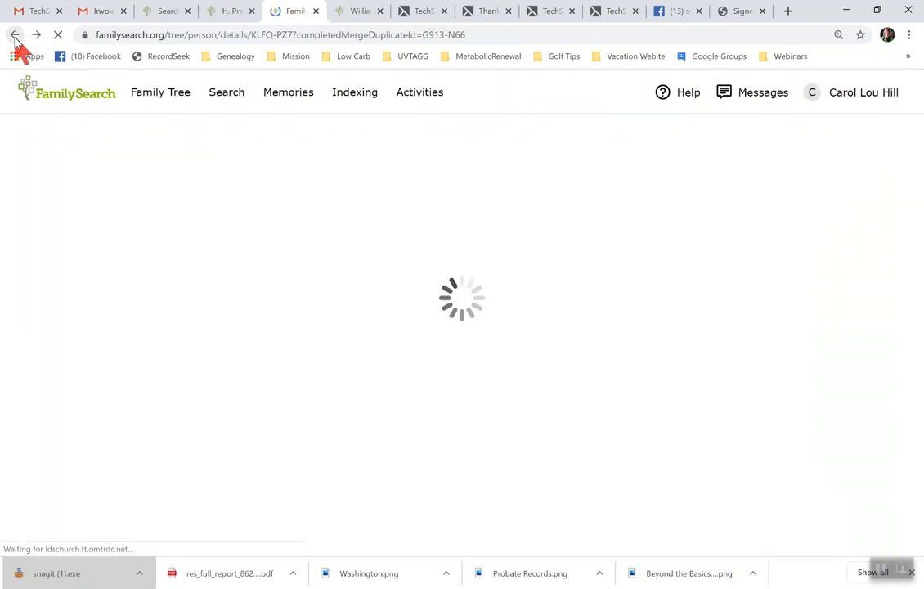